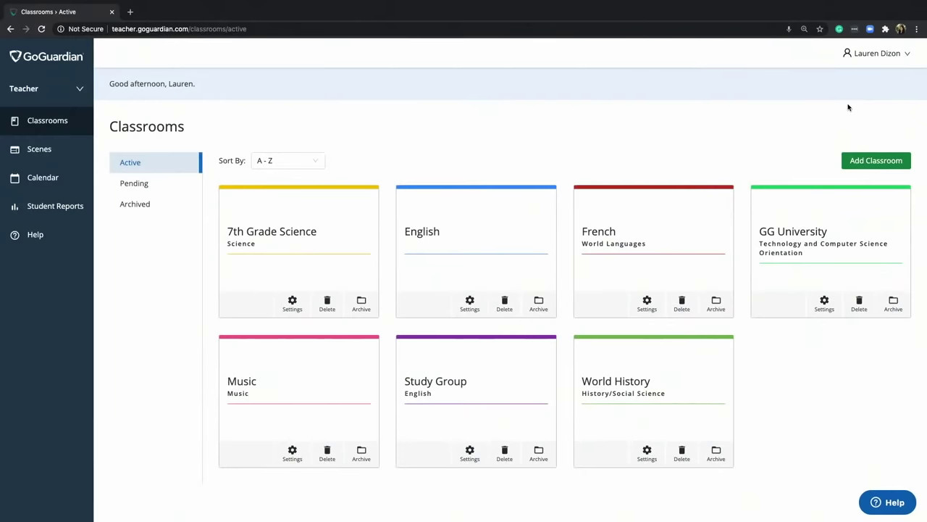
Step: Add a classroom named 'Sports History' with History/Social Science as its subject
{"action": "left_click", "coordinate": [863, 164]}
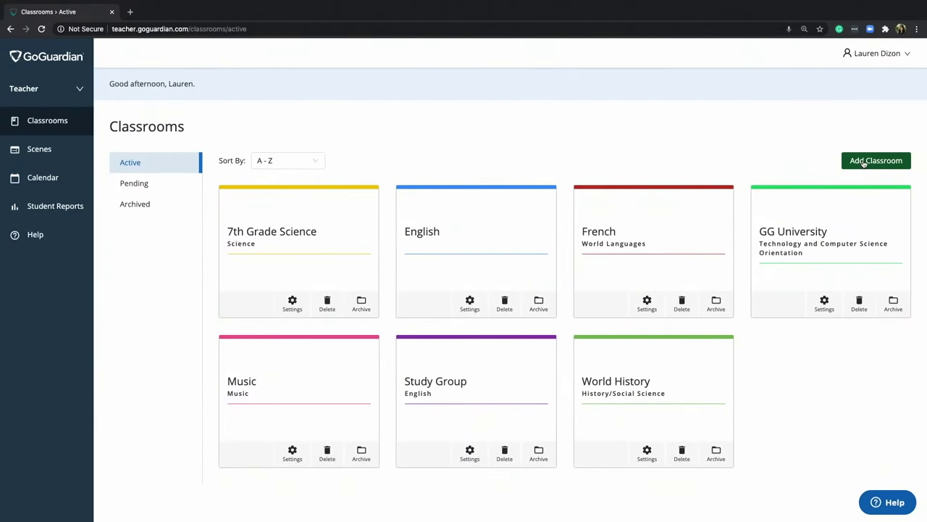
{"action": "left_click", "coordinate": [863, 164]}
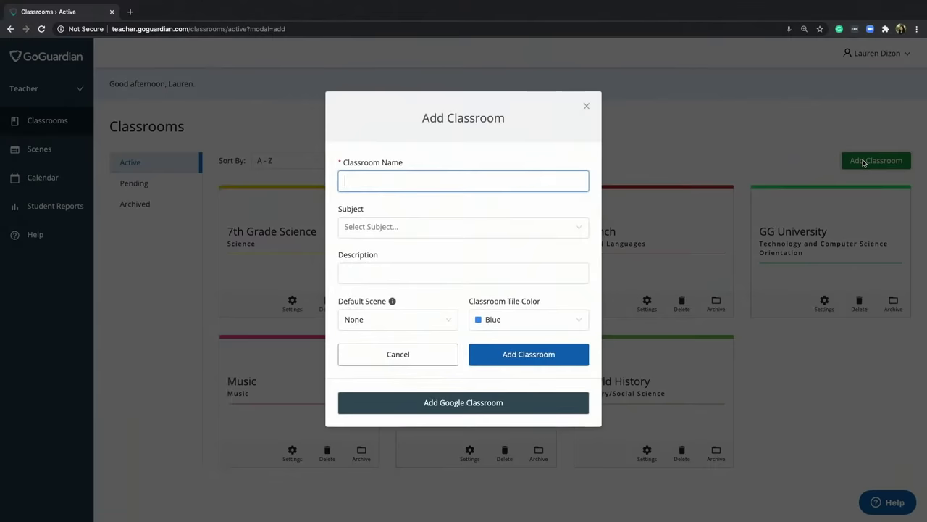
{"action": "left_click", "coordinate": [530, 179]}
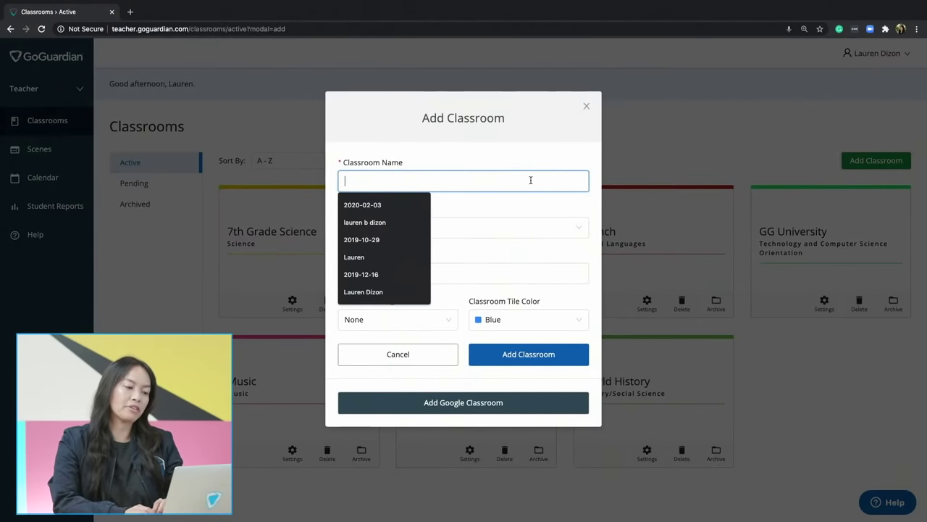
{"action": "left_click", "coordinate": [501, 155]}
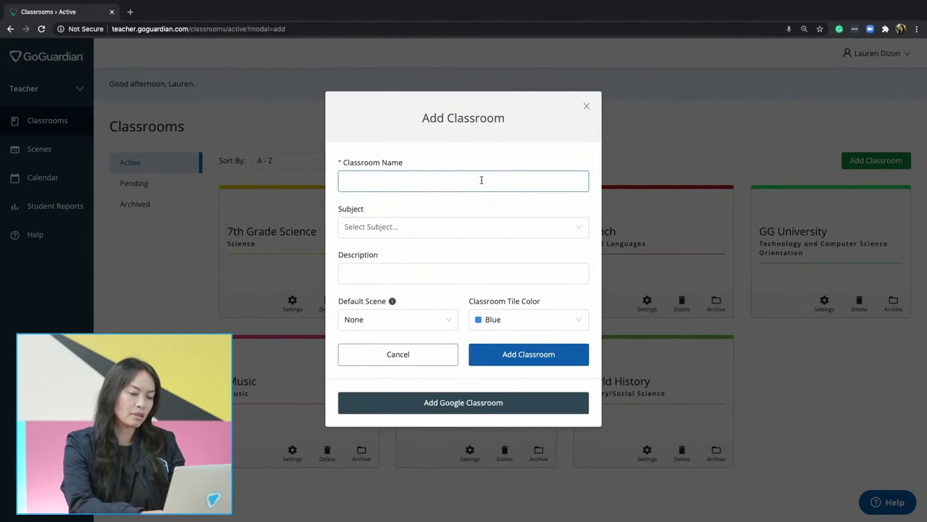
{"action": "left_click", "coordinate": [481, 179]}
{"action": "type", "text": "Sports History"}
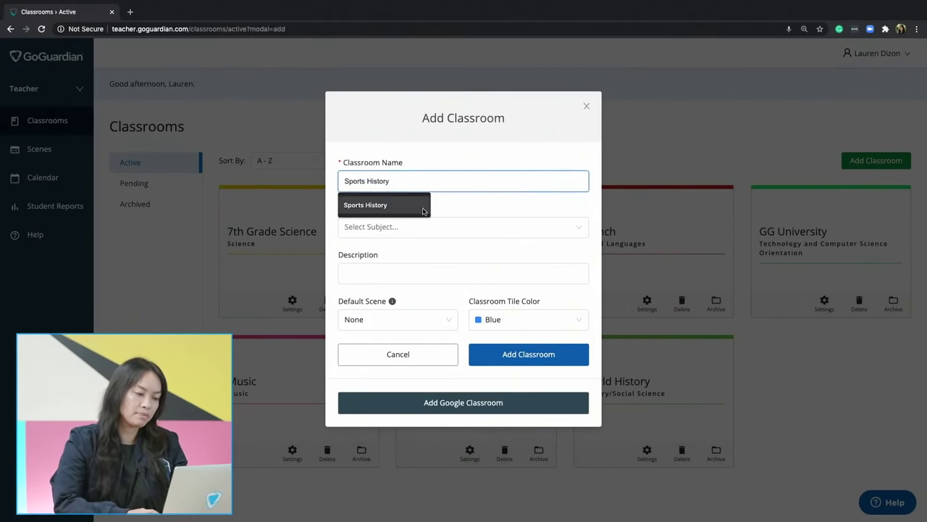
{"action": "left_click", "coordinate": [424, 205]}
{"action": "left_click", "coordinate": [411, 229]}
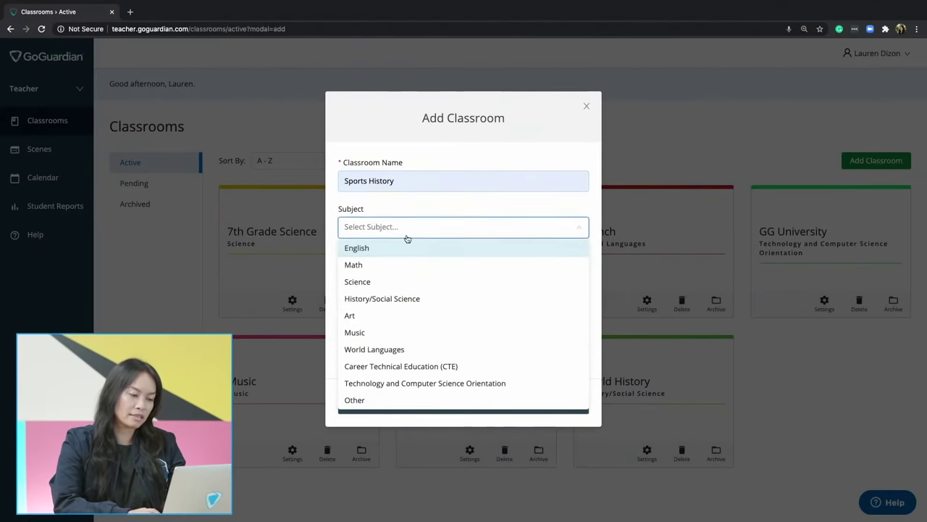
{"action": "left_click", "coordinate": [389, 295]}
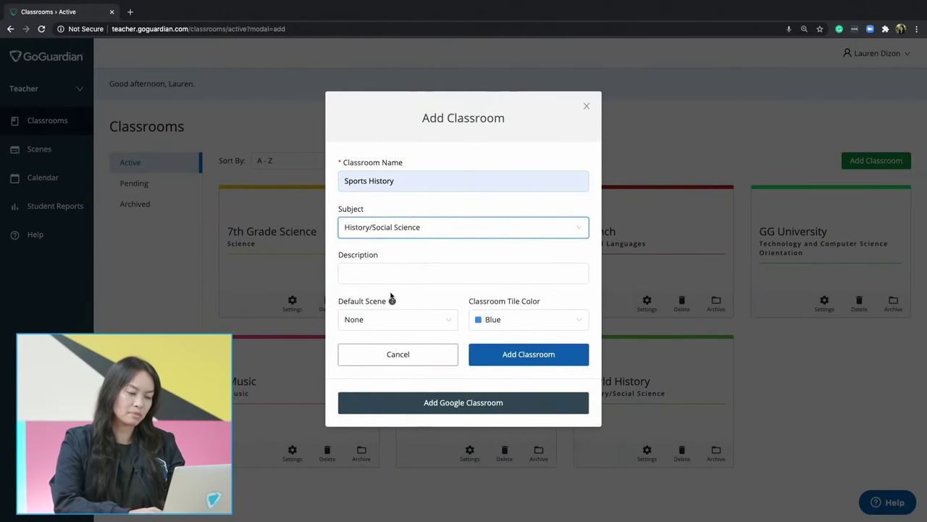
{"action": "left_click", "coordinate": [500, 354]}
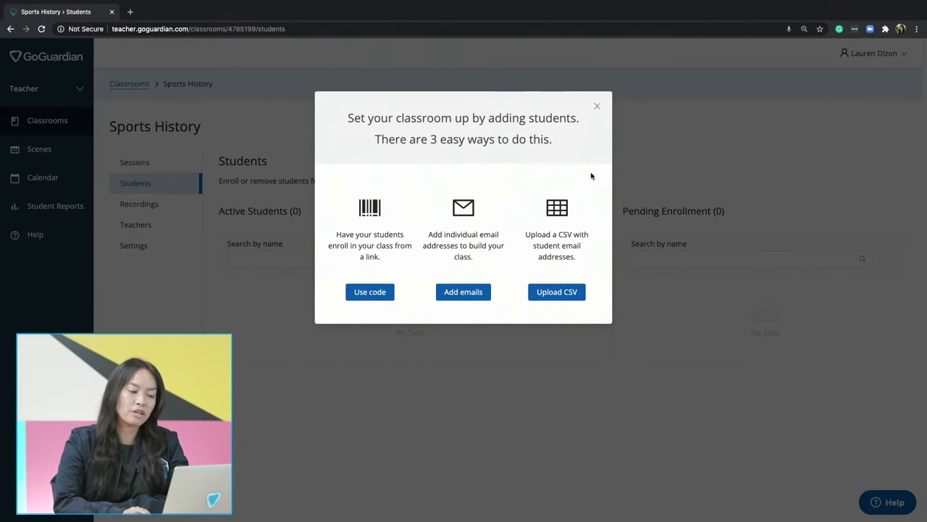
Step: Look through the Use code, Student Emails and CSV Import options, then close the Add Students prompt
{"action": "left_click", "coordinate": [371, 297]}
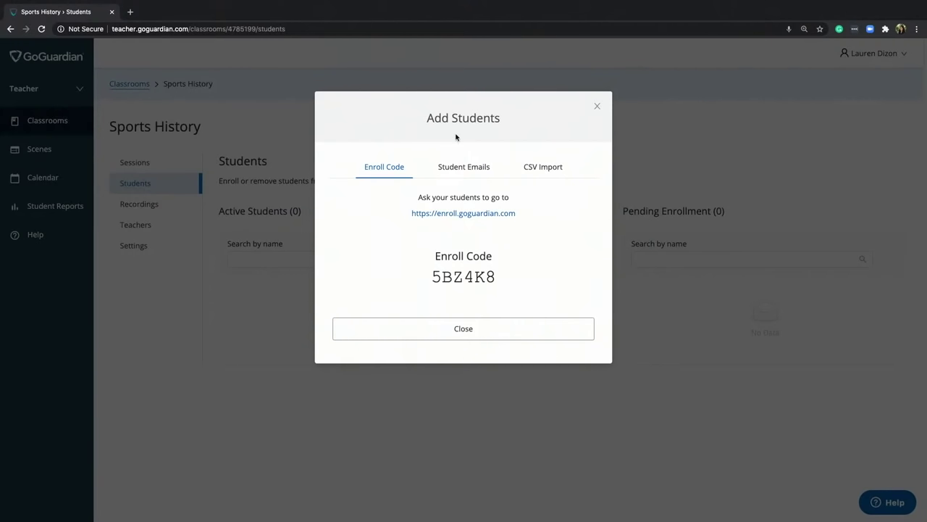
{"action": "left_click", "coordinate": [475, 168]}
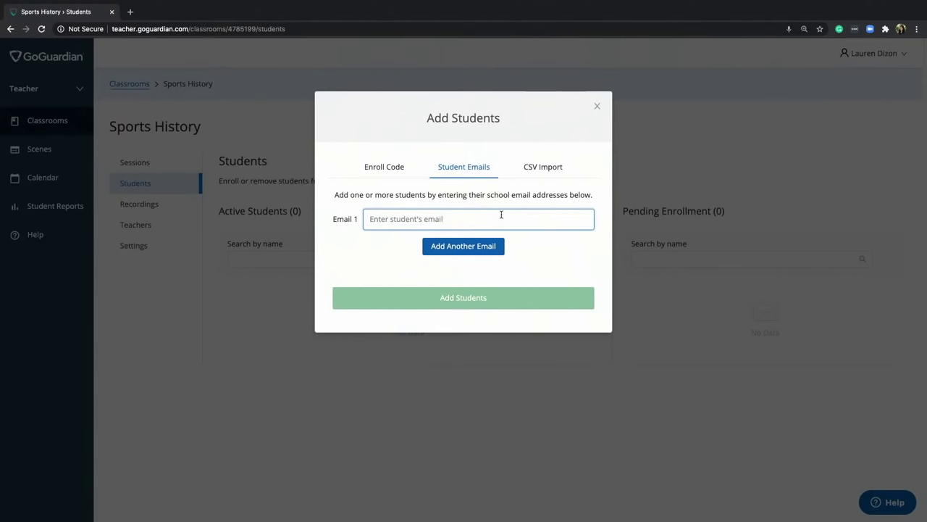
{"action": "left_click", "coordinate": [545, 168]}
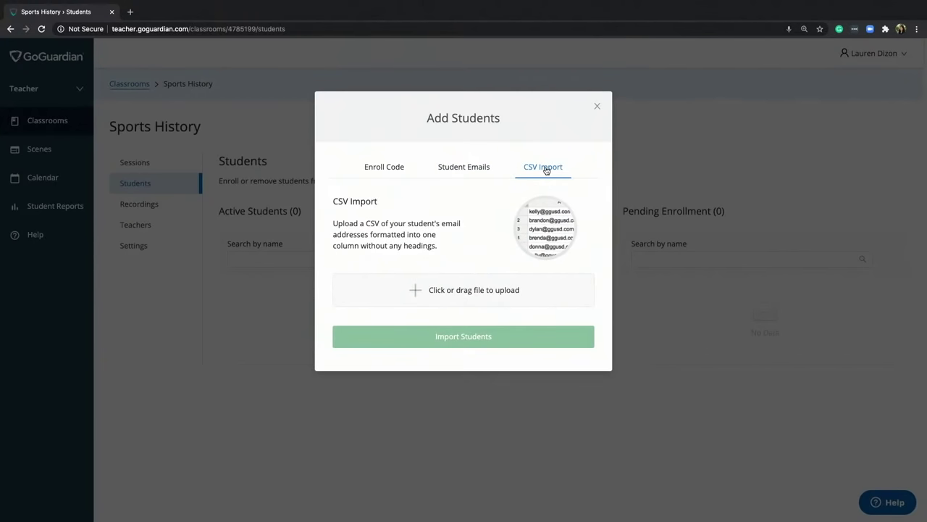
{"action": "left_click", "coordinate": [597, 107]}
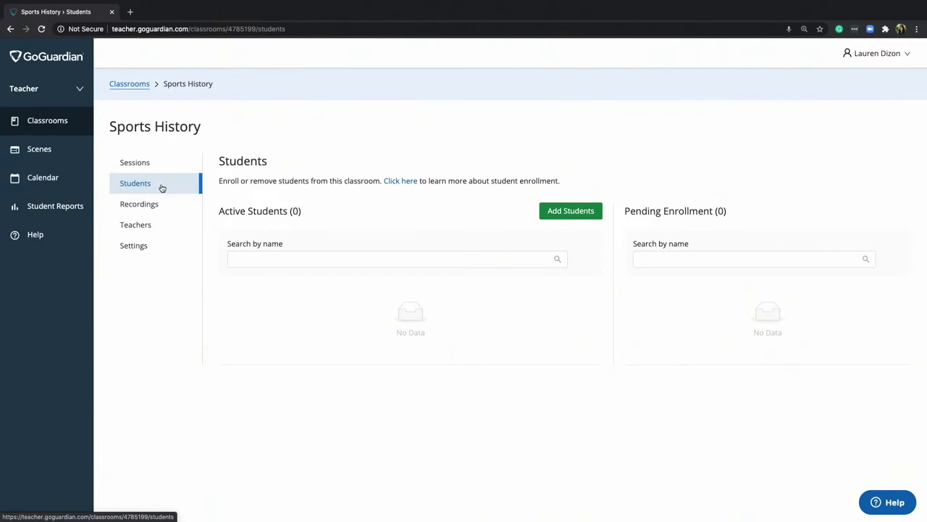
Step: Open the Teachers list and check the Add Teacher classroom roles and their help article
{"action": "left_click", "coordinate": [149, 226]}
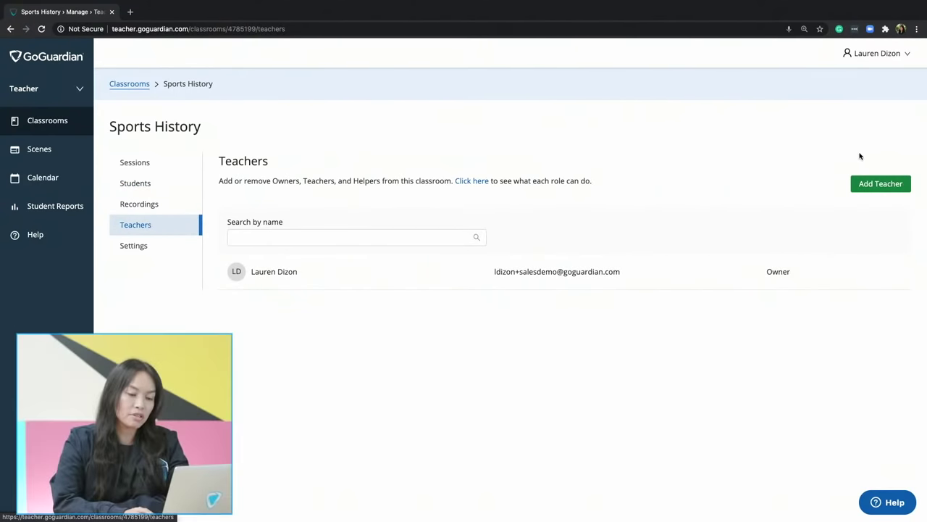
{"action": "left_click", "coordinate": [885, 189]}
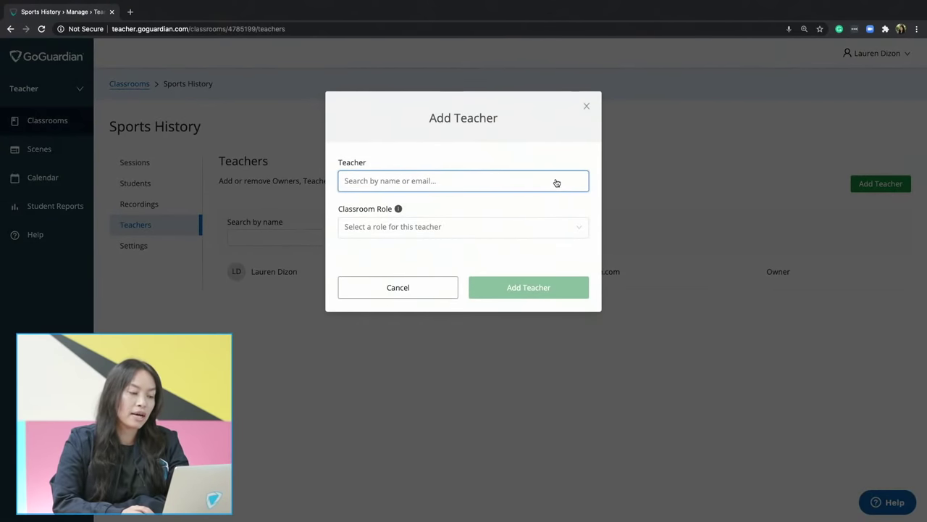
{"action": "left_click", "coordinate": [516, 234]}
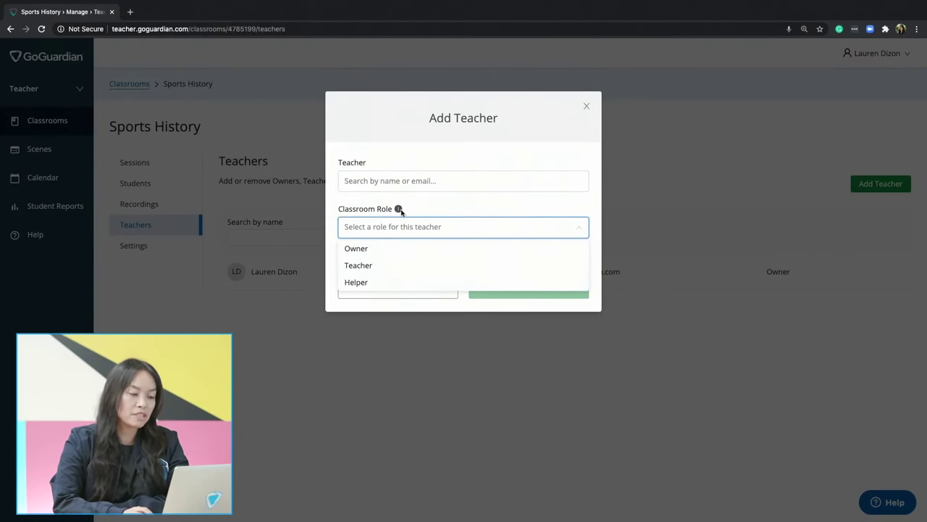
{"action": "mouse_move", "coordinate": [397, 208]}
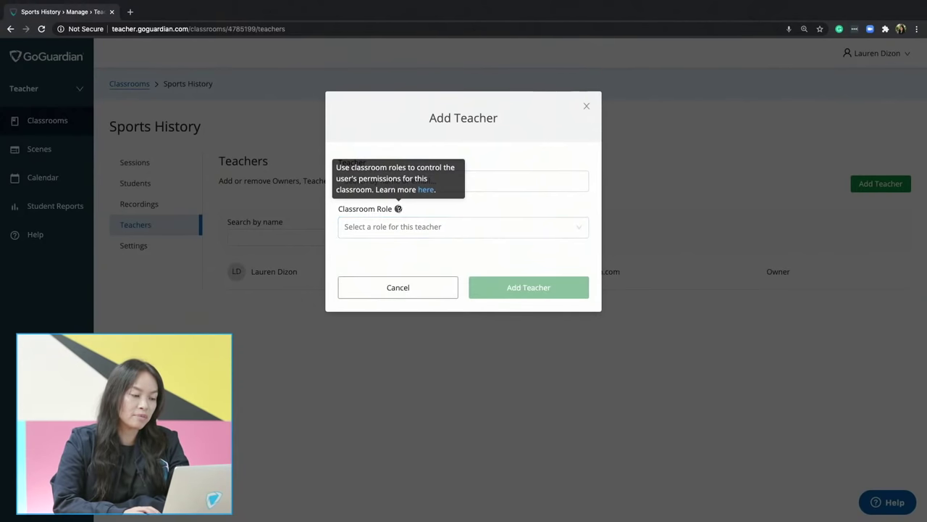
{"action": "left_click", "coordinate": [424, 191]}
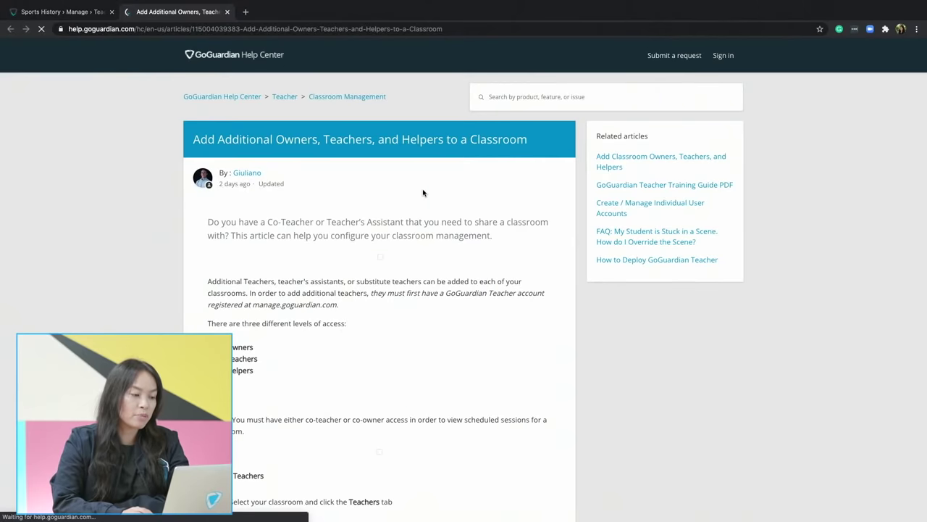
{"action": "scroll", "coordinate": [421, 334], "scroll_direction": "down", "scroll_amount": 2}
{"action": "scroll", "coordinate": [421, 334], "scroll_direction": "down", "scroll_amount": 10}
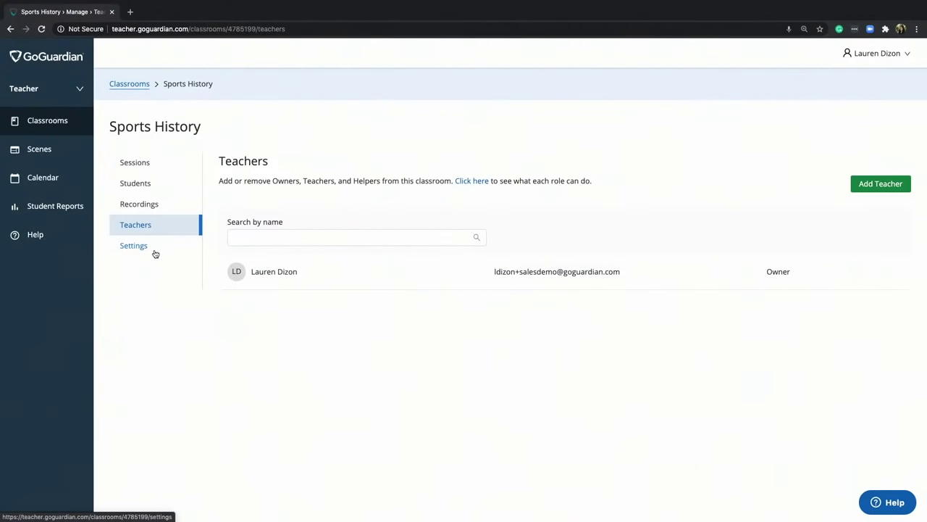
Step: Draft an 8–9 am Monday/Wednesday/Friday schedule in Settings, then view the Reporting preferences
{"action": "left_click", "coordinate": [155, 252]}
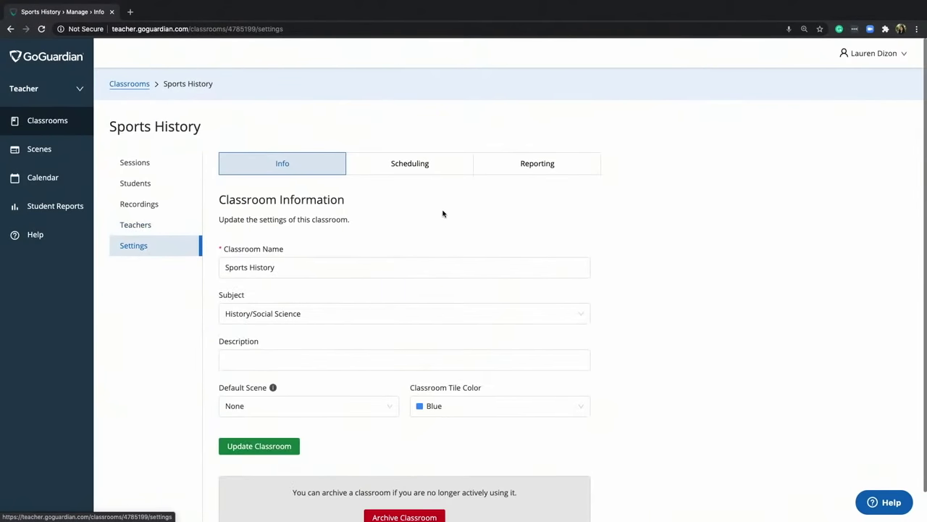
{"action": "scroll", "coordinate": [443, 213], "scroll_direction": "down", "scroll_amount": 1}
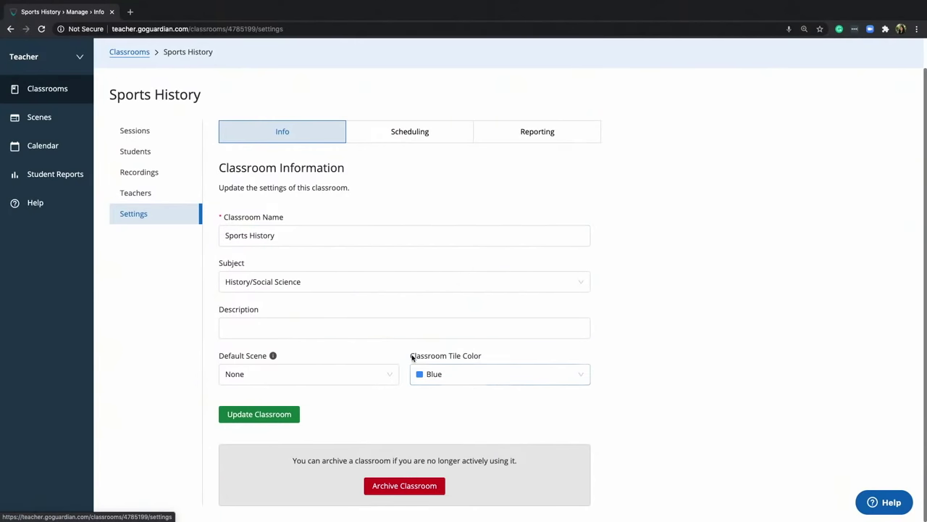
{"action": "left_click", "coordinate": [407, 131]}
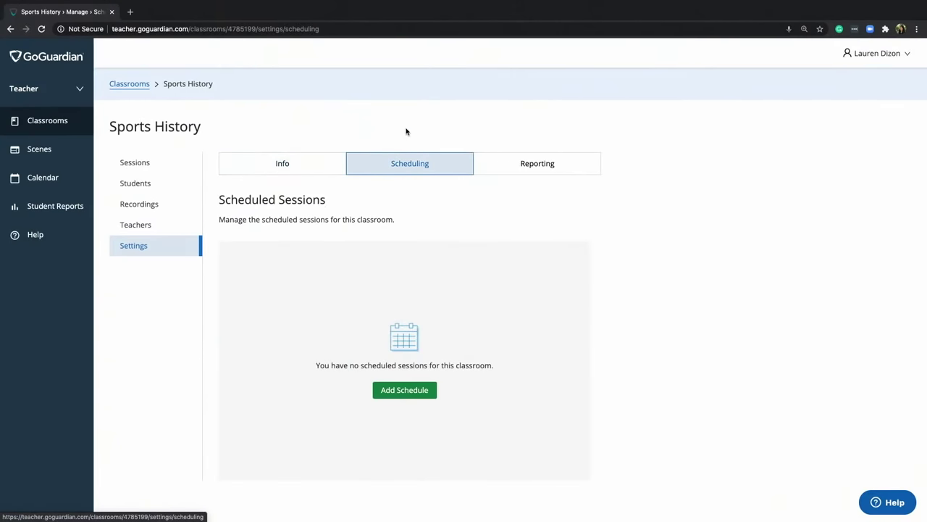
{"action": "left_click", "coordinate": [429, 398]}
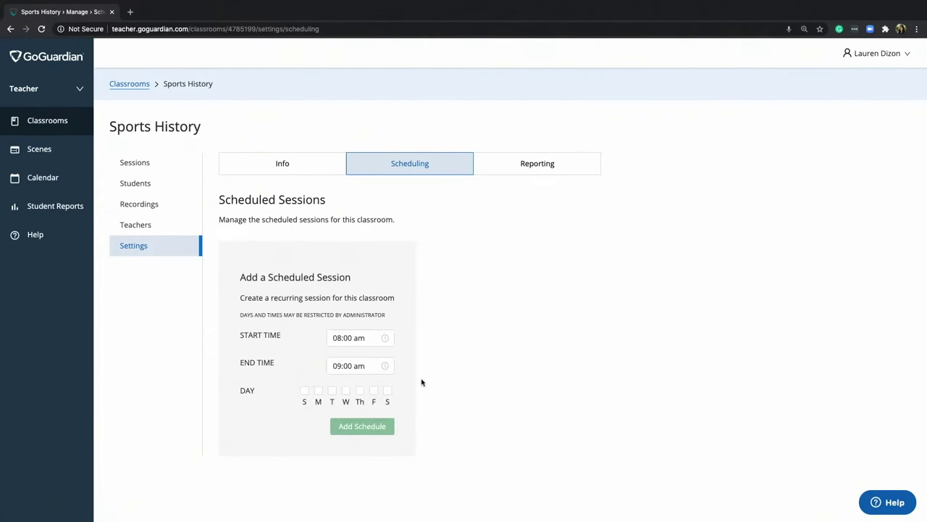
{"action": "left_click", "coordinate": [318, 390]}
{"action": "left_click", "coordinate": [347, 391]}
{"action": "left_click", "coordinate": [374, 391]}
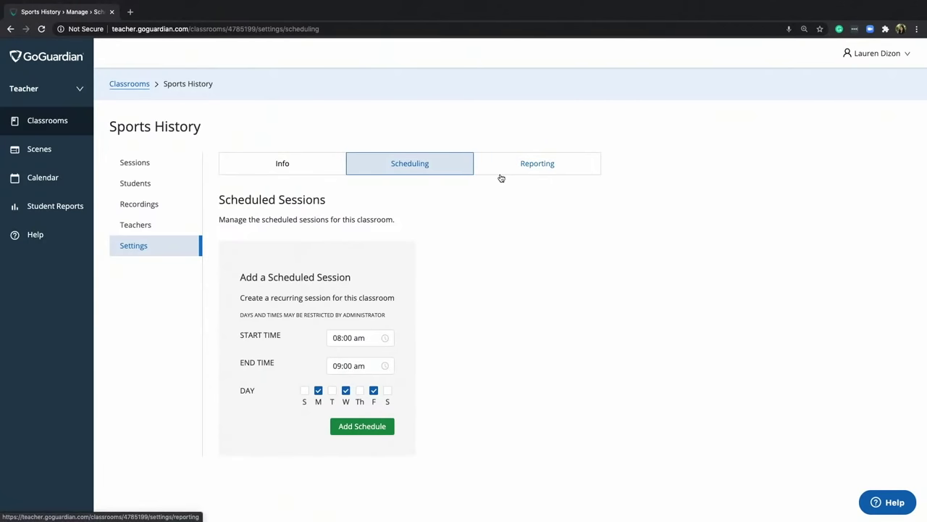
{"action": "left_click", "coordinate": [522, 165]}
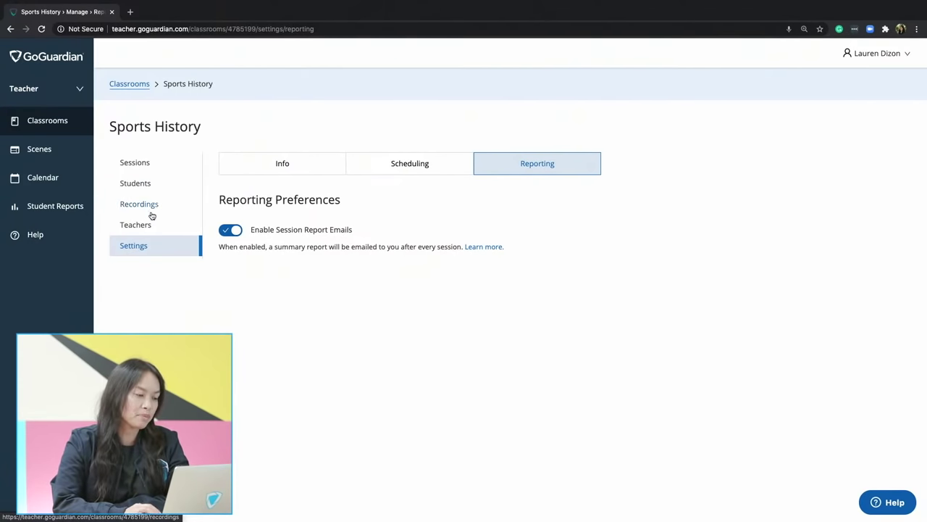
Step: Go from Sessions back to the Active Classrooms list and bring up the Add Classroom form
{"action": "left_click", "coordinate": [157, 165]}
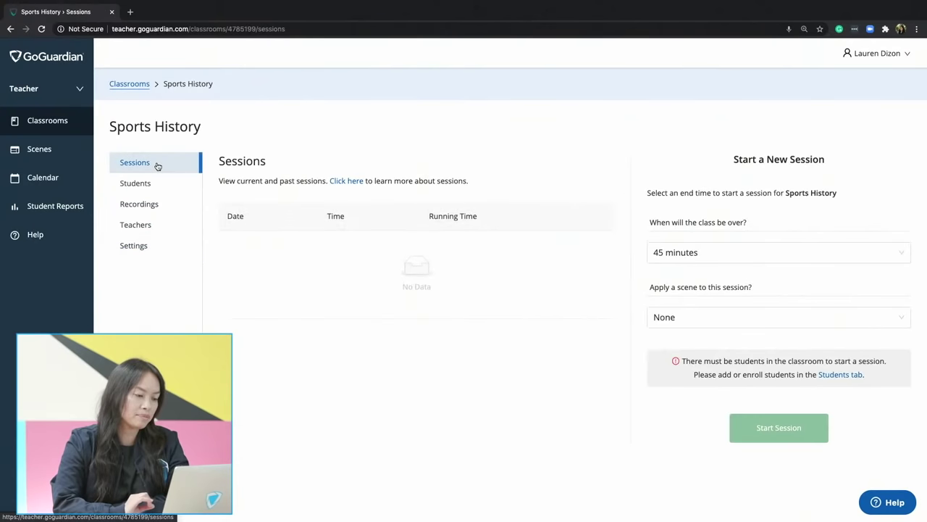
{"action": "left_click", "coordinate": [51, 126]}
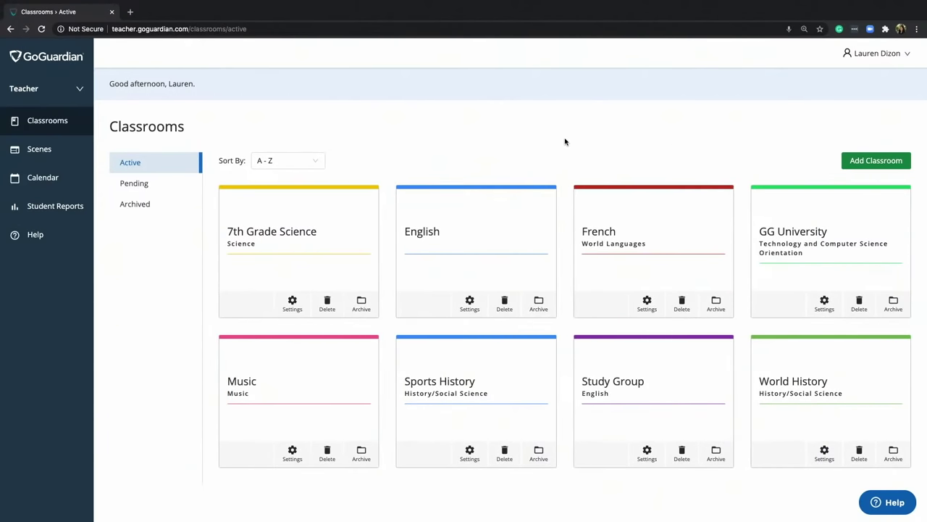
{"action": "left_click", "coordinate": [875, 160]}
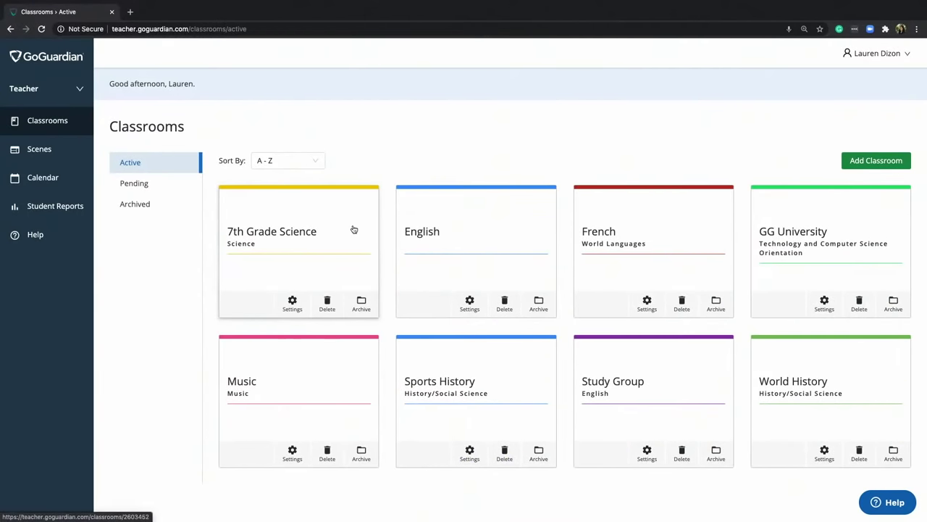
Step: Open 7th Grade Science's sessions and keep the new session length at 45 minutes
{"action": "left_click", "coordinate": [354, 229]}
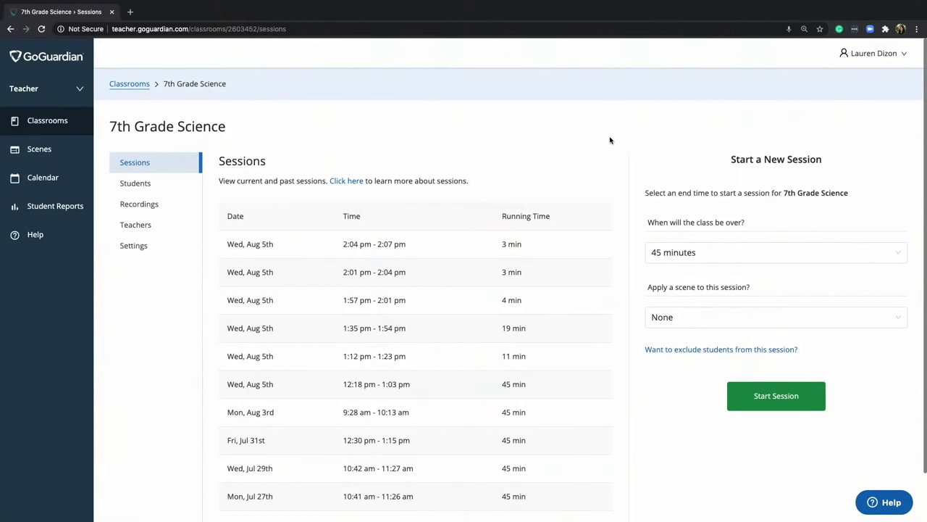
{"action": "left_click", "coordinate": [756, 257]}
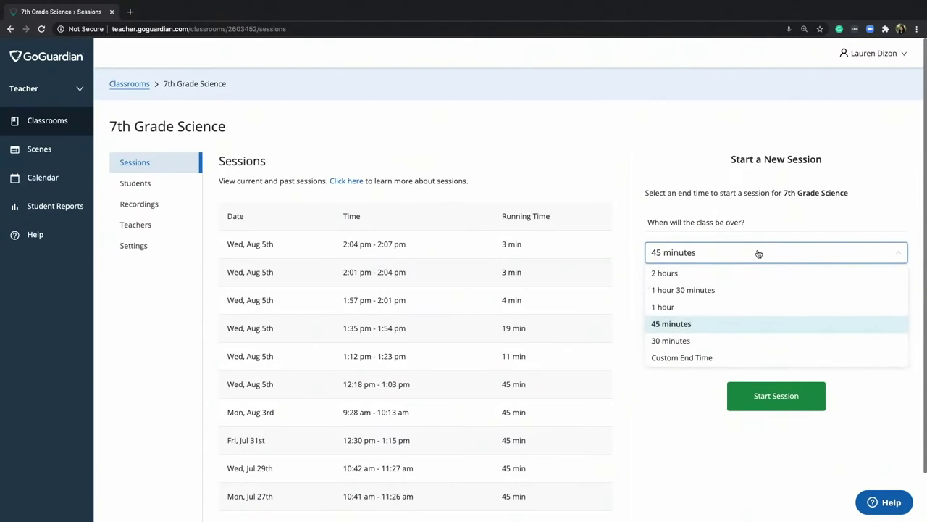
{"action": "left_click", "coordinate": [782, 226]}
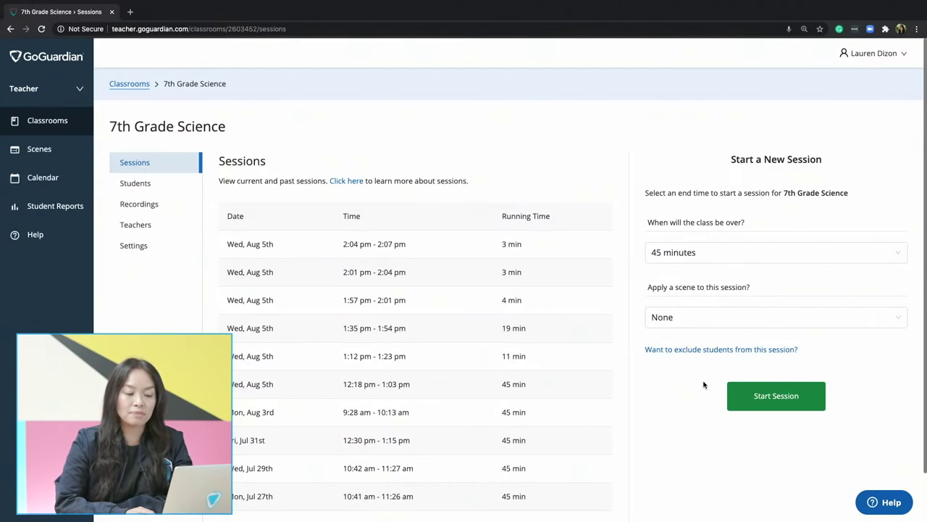
Step: Start the 45-minute session and open one student's screen and tab details
{"action": "left_click", "coordinate": [808, 396]}
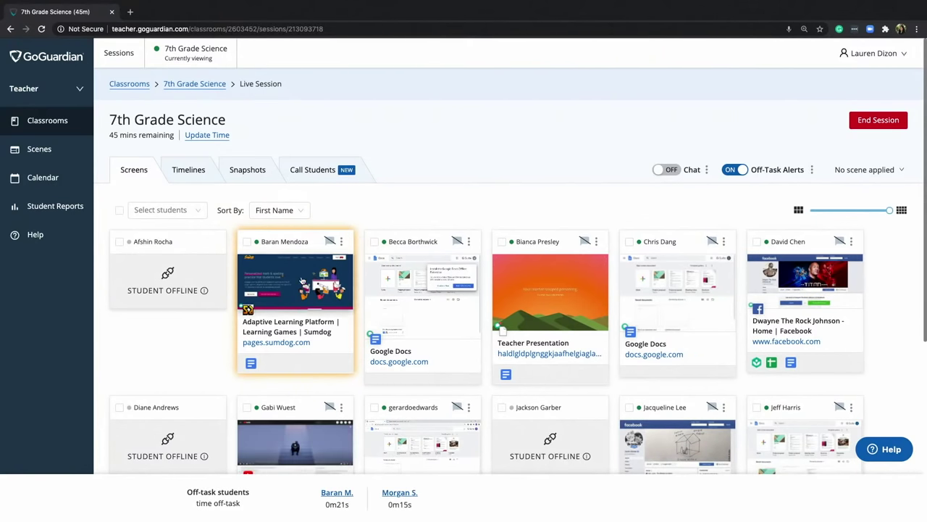
{"action": "left_click", "coordinate": [302, 281]}
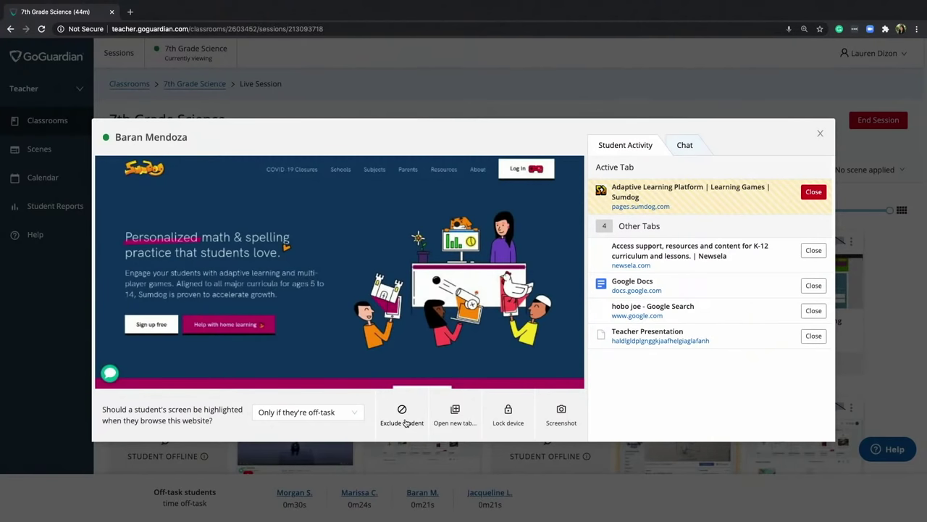
Step: Exclude the student from the session, confirm it, then re-include them from their tile
{"action": "left_click", "coordinate": [405, 422]}
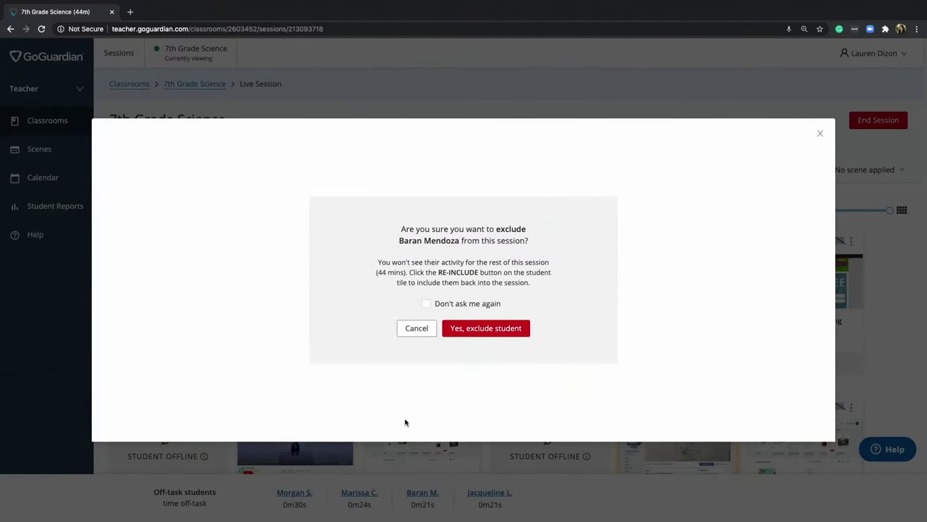
{"action": "left_click", "coordinate": [498, 335]}
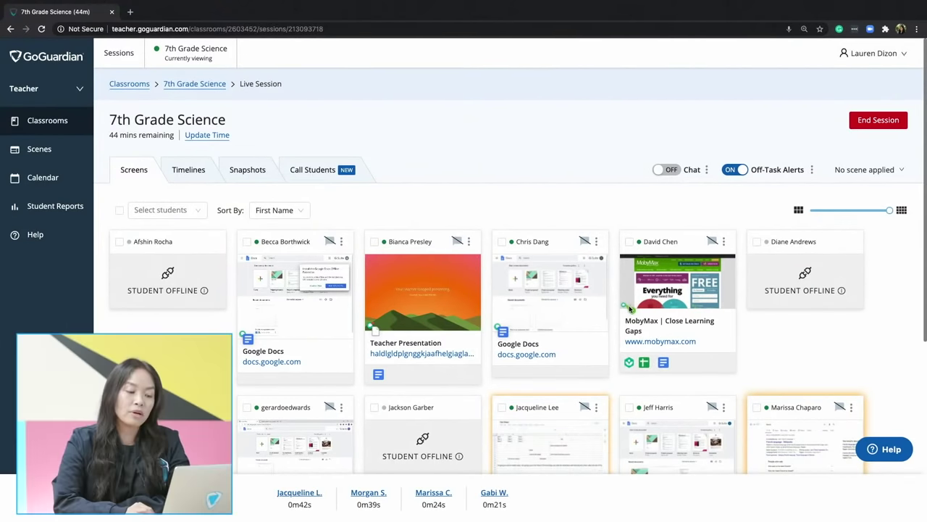
{"action": "scroll", "coordinate": [629, 309], "scroll_direction": "down", "scroll_amount": 3}
{"action": "scroll", "coordinate": [629, 309], "scroll_direction": "down", "scroll_amount": 2}
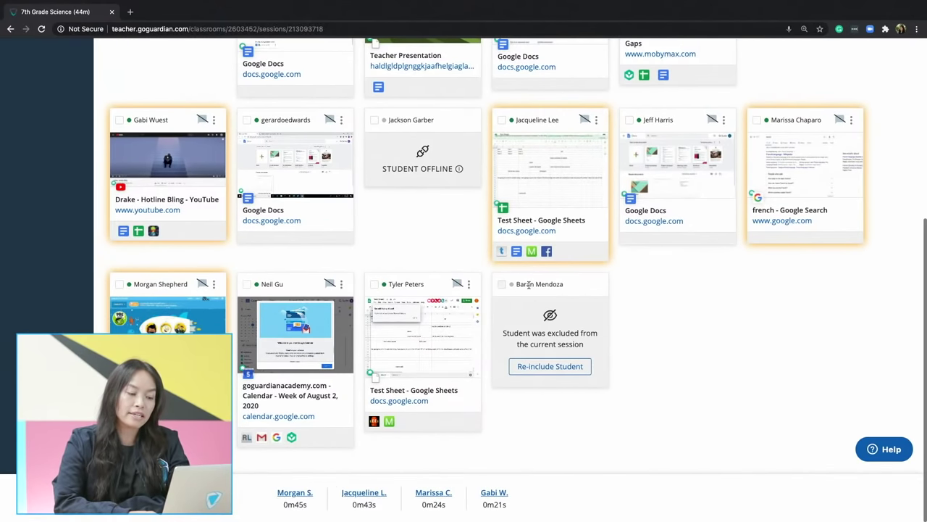
{"action": "left_click", "coordinate": [550, 366]}
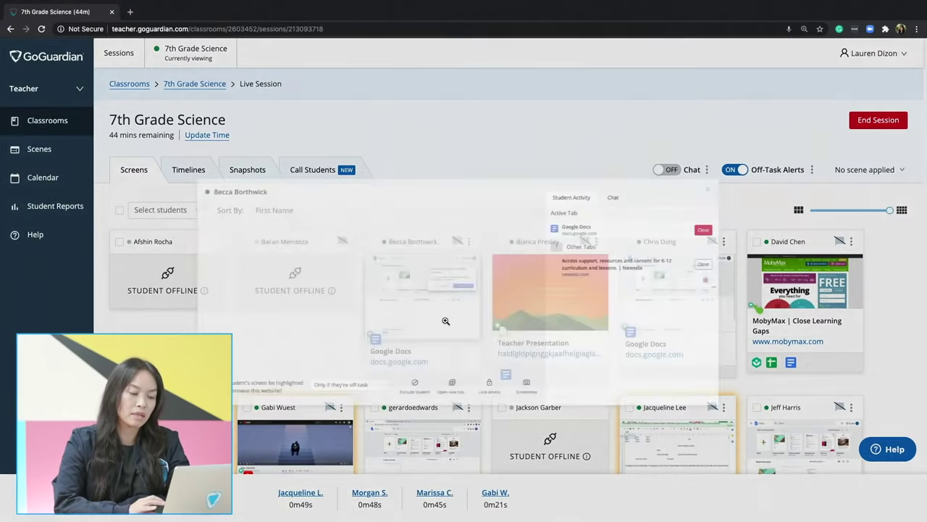
{"action": "left_click", "coordinate": [444, 328]}
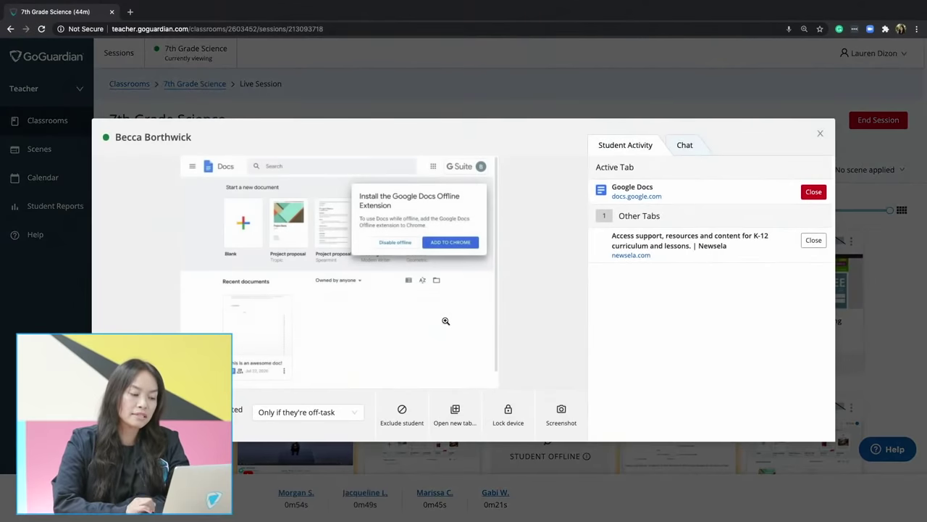
{"action": "left_click", "coordinate": [456, 417]}
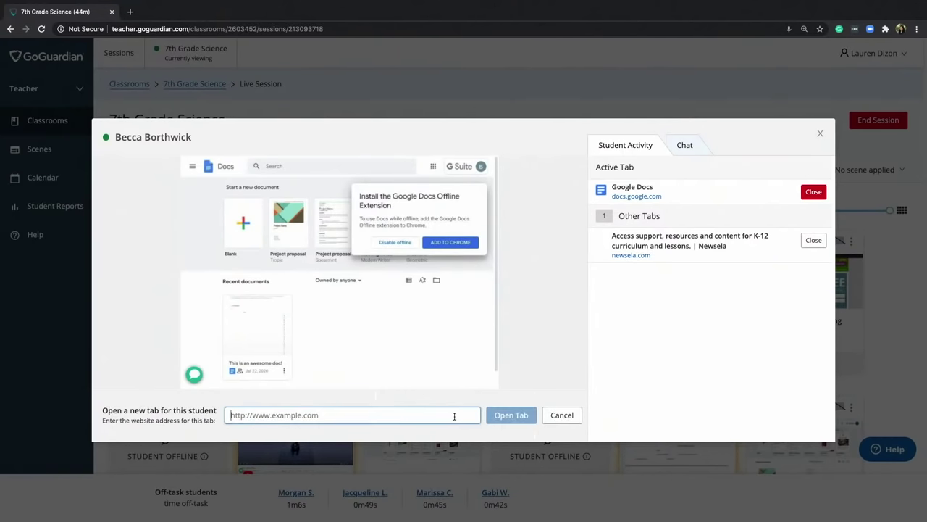
{"action": "type", "text": "www.newsela.com"}
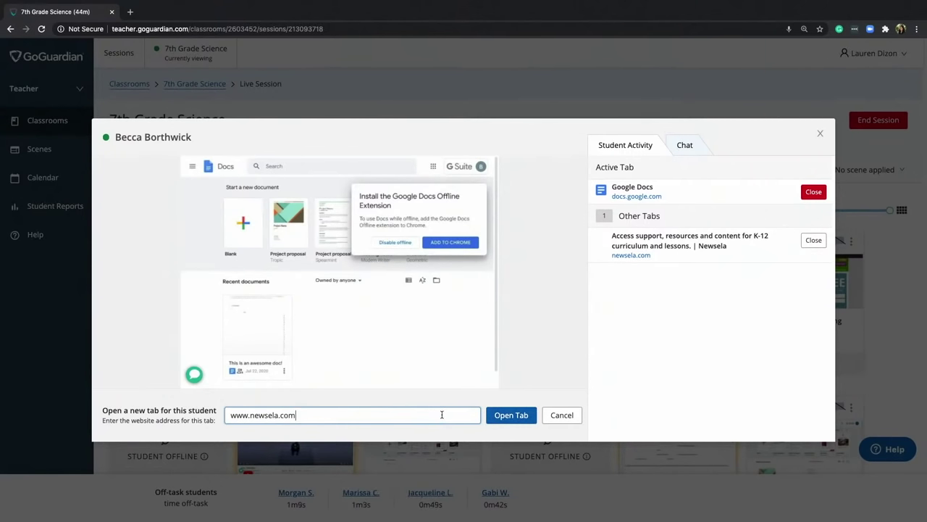
{"action": "left_click", "coordinate": [508, 418]}
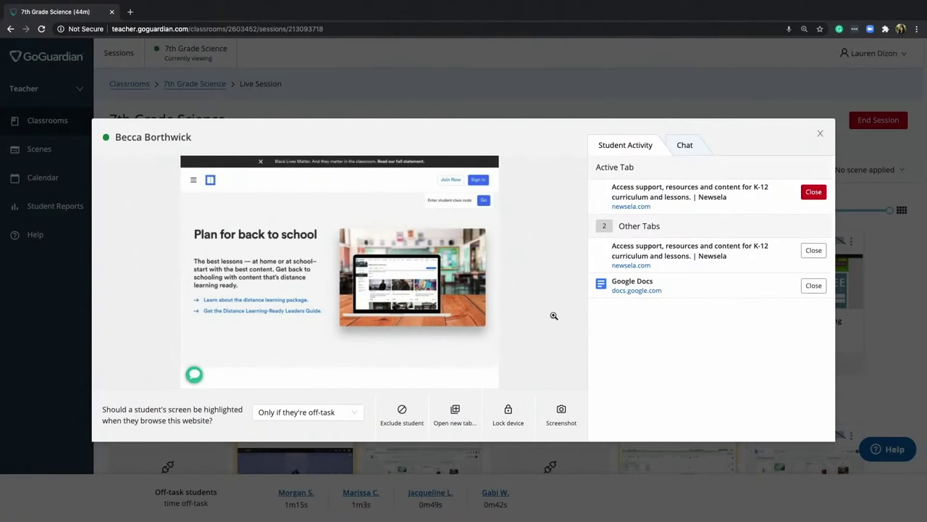
{"action": "left_click", "coordinate": [509, 410]}
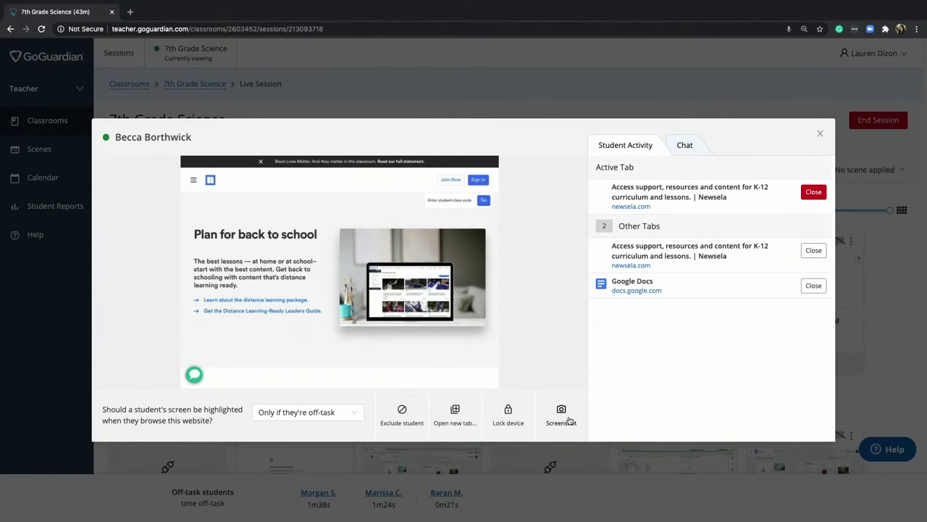
{"action": "left_click", "coordinate": [561, 416]}
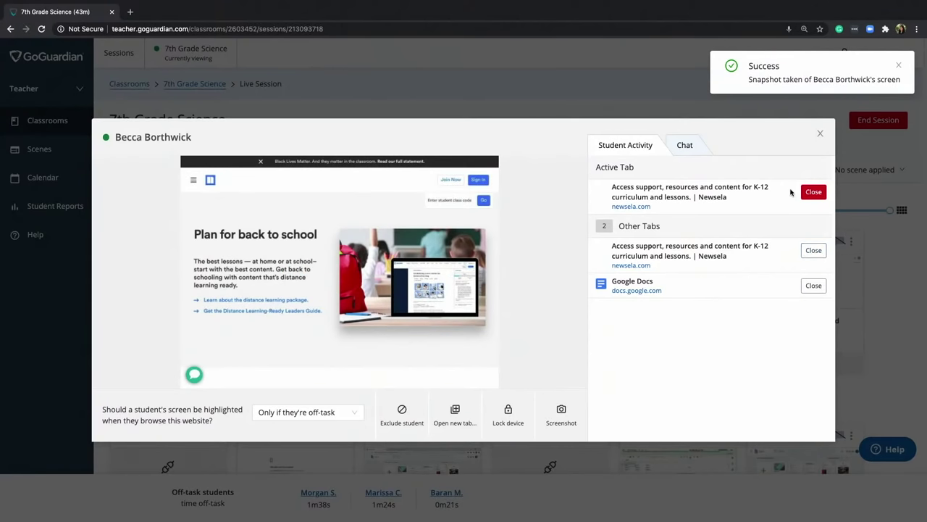
Step: Close the student details, check the one saved snapshot, and return to the Screens grid
{"action": "left_click", "coordinate": [820, 133]}
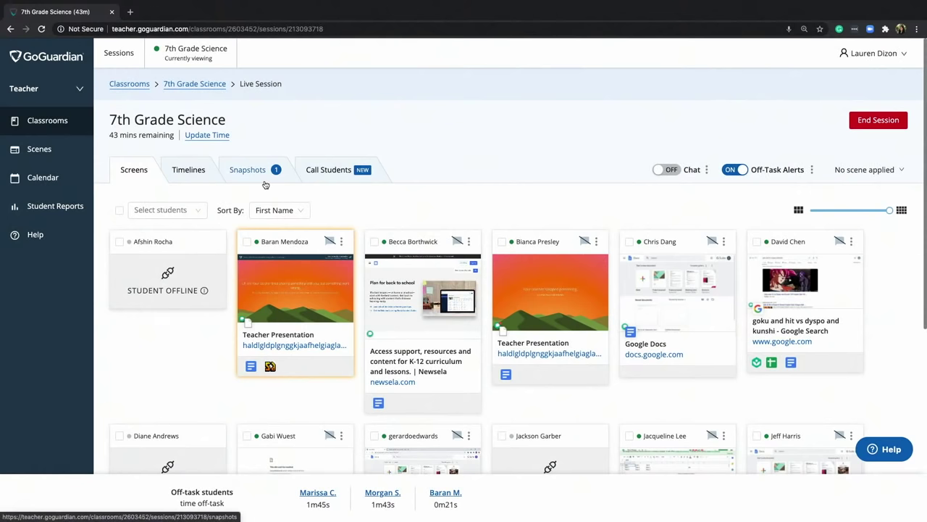
{"action": "left_click", "coordinate": [260, 171]}
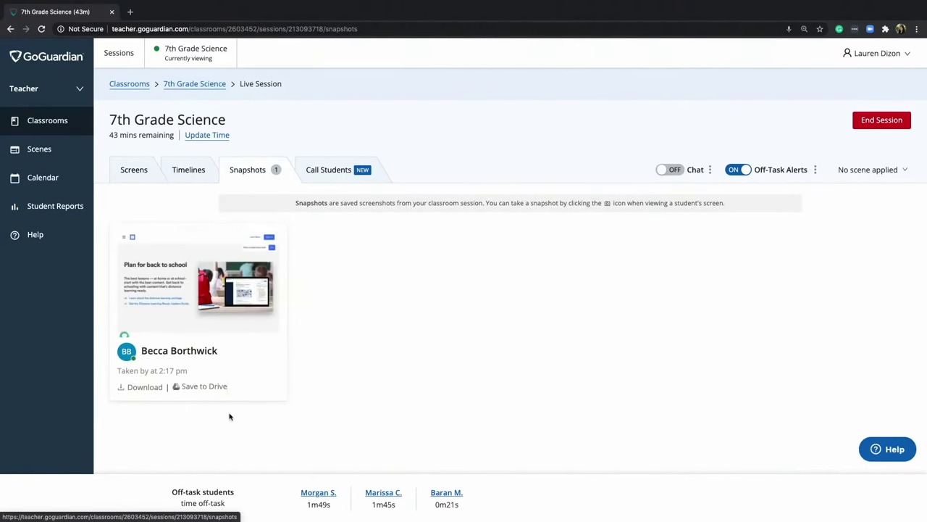
{"action": "left_click", "coordinate": [141, 167]}
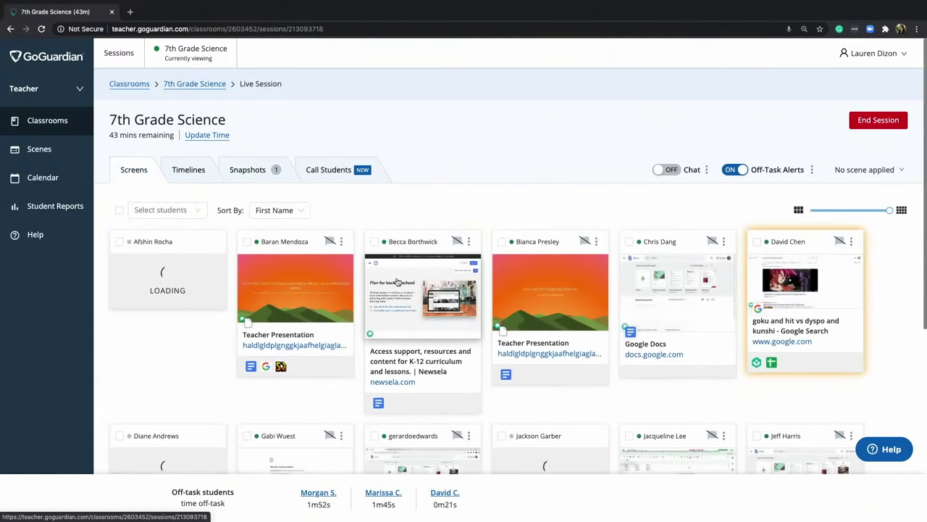
Step: Close the duplicate Newsela tab on the student's device so only Google Docs remains
{"action": "left_click", "coordinate": [397, 282]}
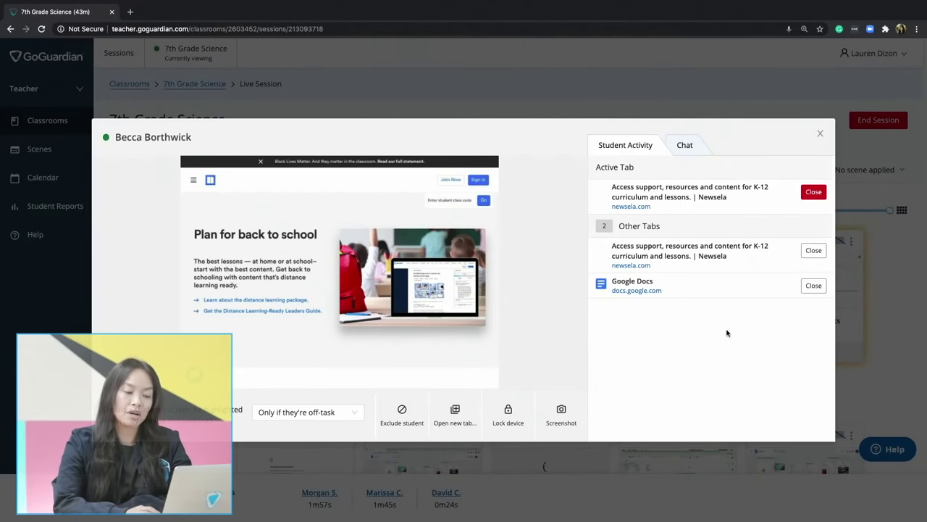
{"action": "left_click", "coordinate": [814, 251]}
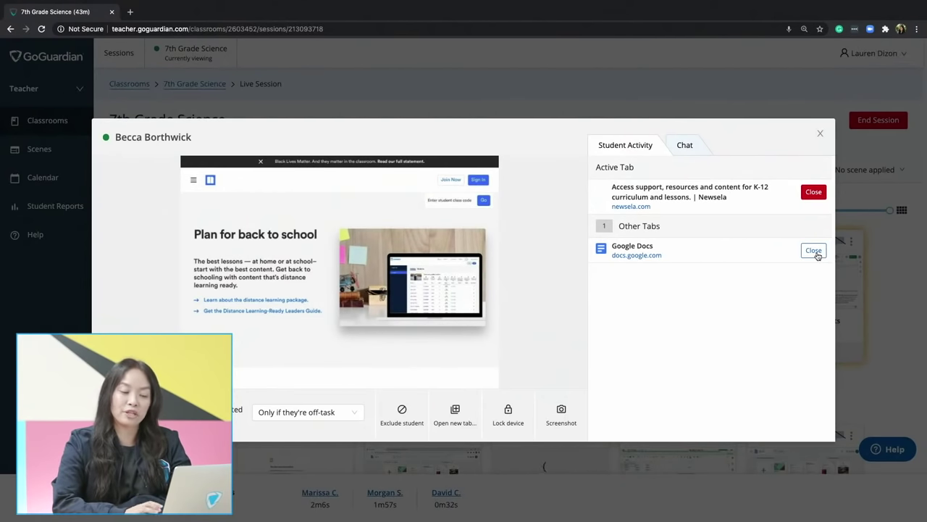
{"action": "left_click", "coordinate": [821, 134]}
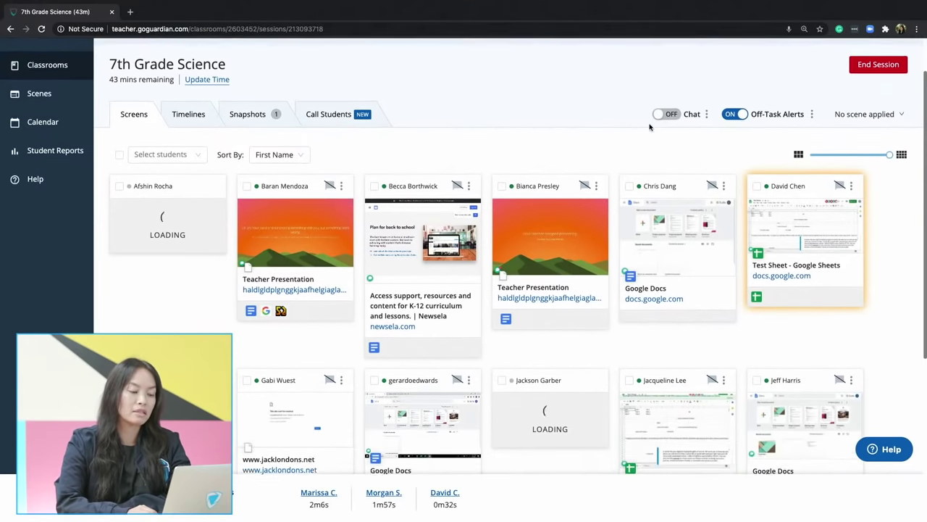
Step: Turn on off-task alerts for Science with Lenient sensitivity (60 seconds)
{"action": "scroll", "coordinate": [650, 127], "scroll_direction": "up", "scroll_amount": 1}
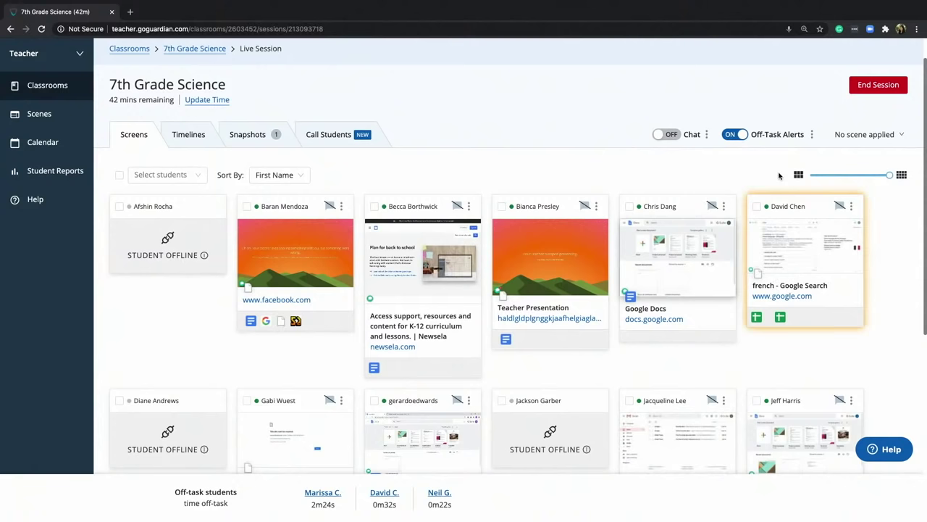
{"action": "left_click", "coordinate": [811, 140]}
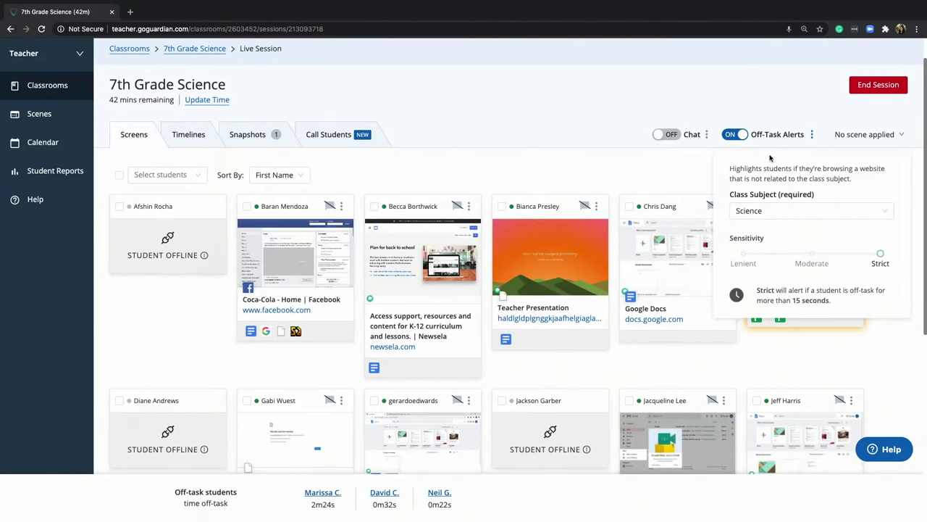
{"action": "left_click", "coordinate": [833, 211]}
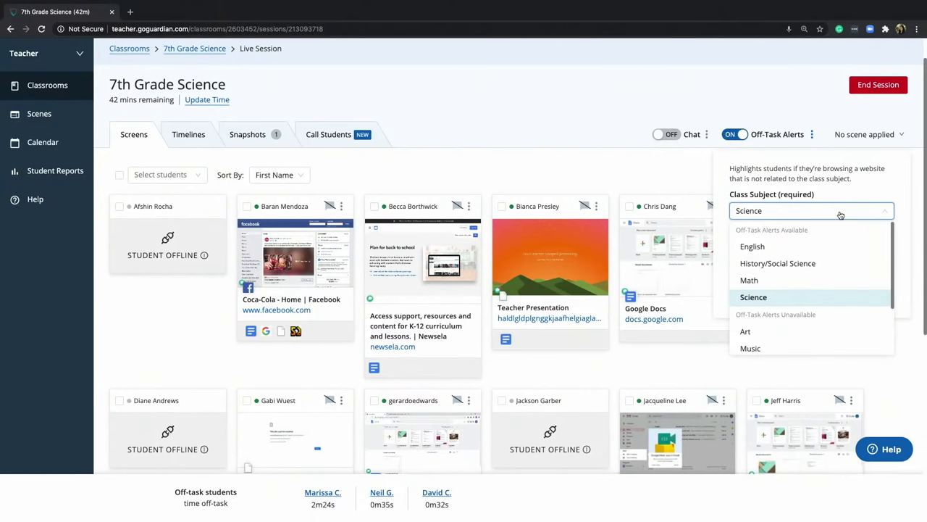
{"action": "left_click", "coordinate": [840, 215]}
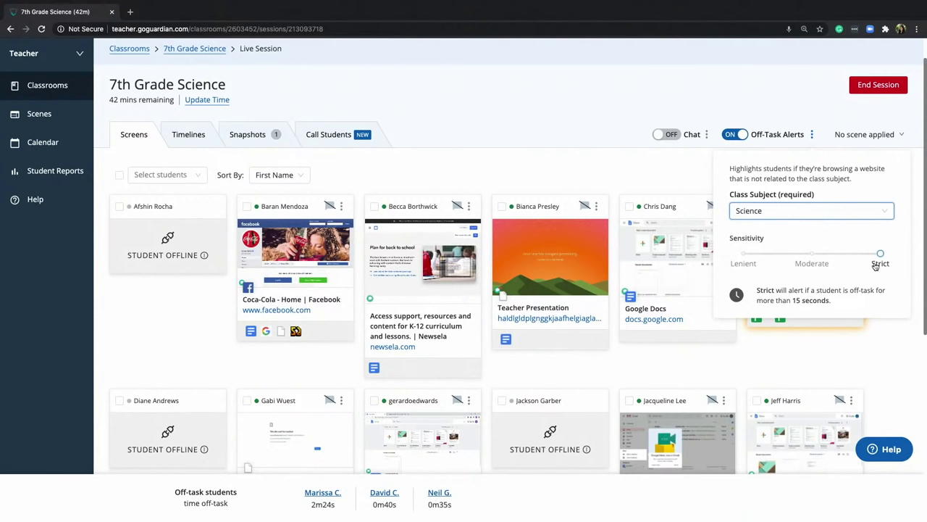
{"action": "left_click", "coordinate": [813, 255]}
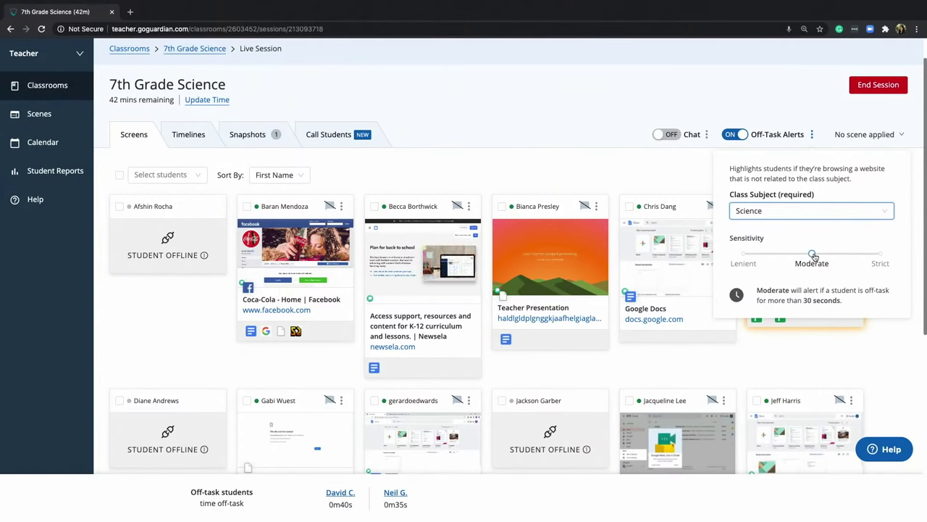
{"action": "left_click", "coordinate": [744, 255]}
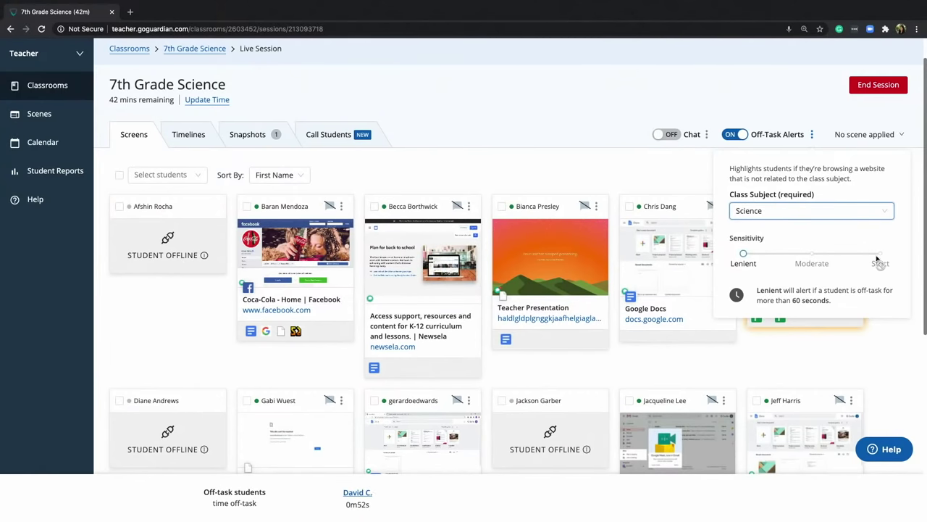
{"action": "key", "text": "Escape"}
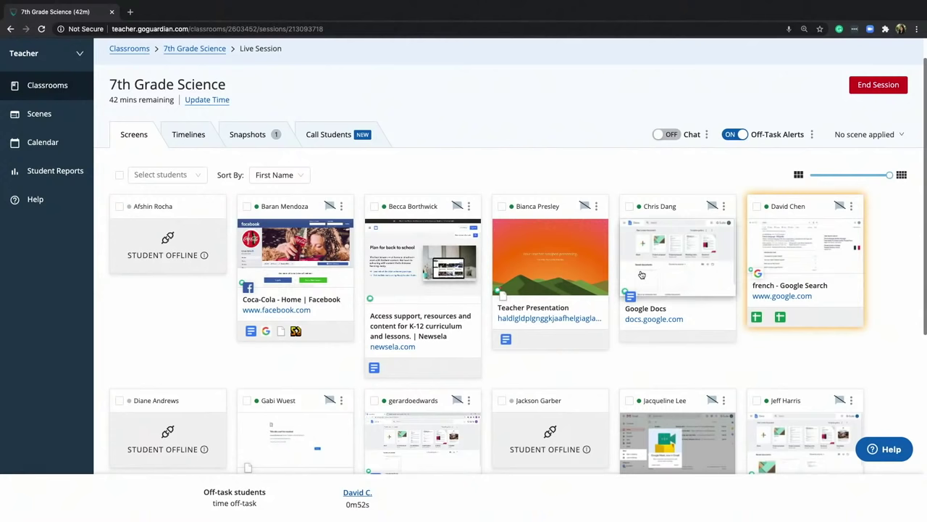
Step: Switch to the Timelines view and review a student's off-task Sumdog activity details
{"action": "left_click", "coordinate": [187, 136]}
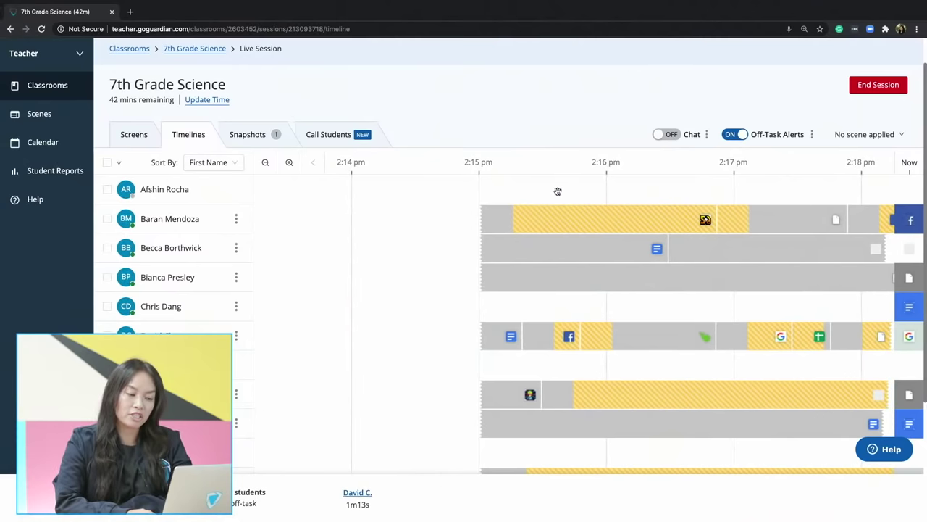
{"action": "left_click", "coordinate": [666, 221]}
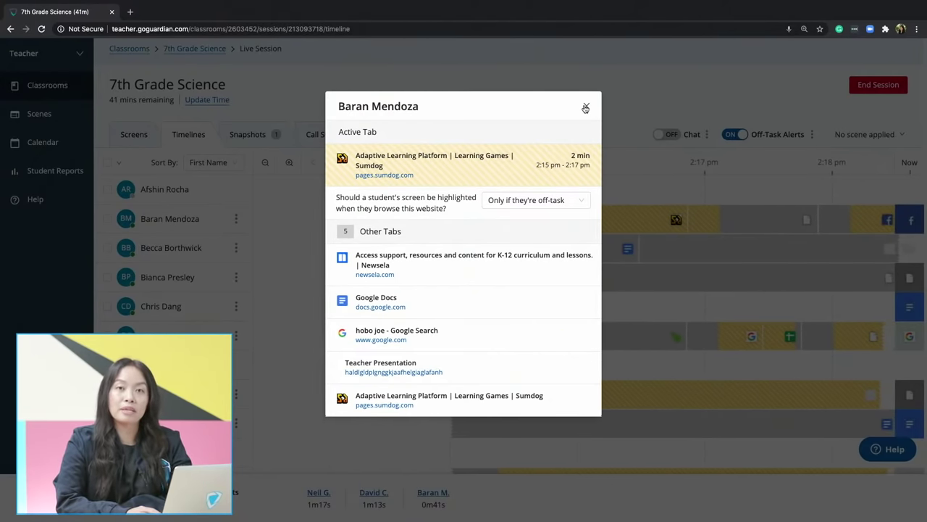
{"action": "left_click", "coordinate": [586, 108]}
{"action": "scroll", "coordinate": [385, 225], "scroll_direction": "down", "scroll_amount": 3}
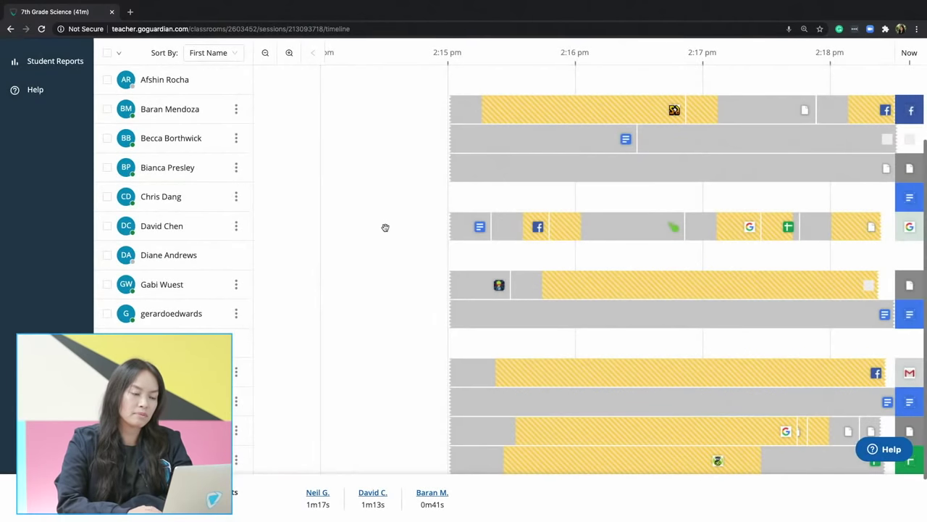
{"action": "scroll", "coordinate": [383, 233], "scroll_direction": "up", "scroll_amount": 3}
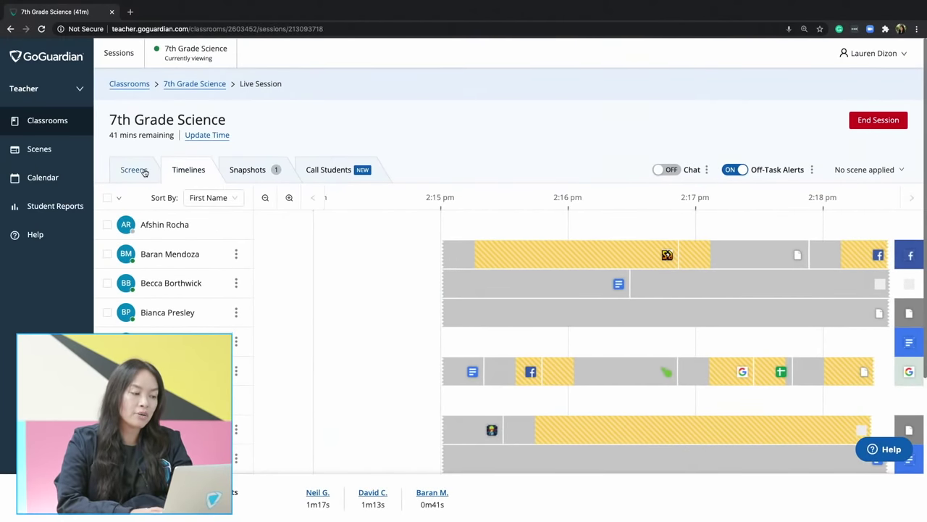
Step: Turn chat on, send a short greeting to the second student, and open their screen details
{"action": "left_click", "coordinate": [143, 170]}
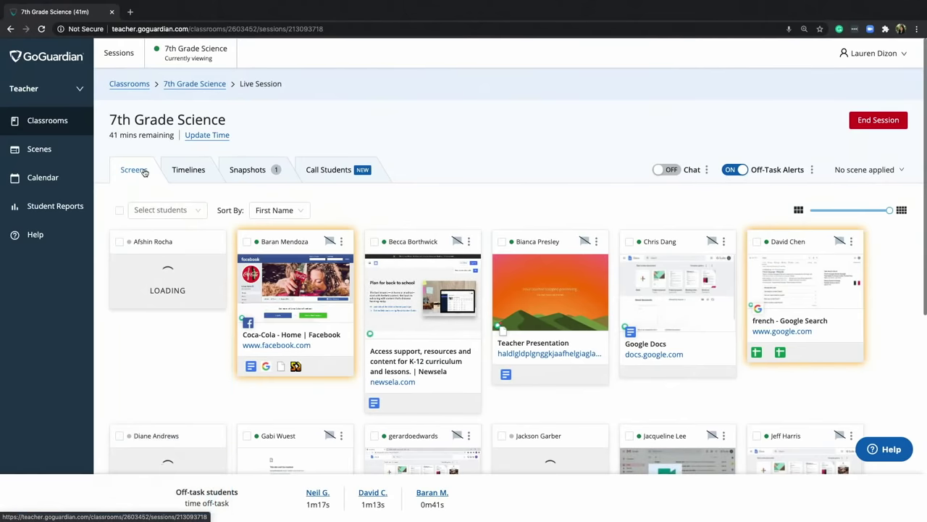
{"action": "left_click", "coordinate": [667, 173]}
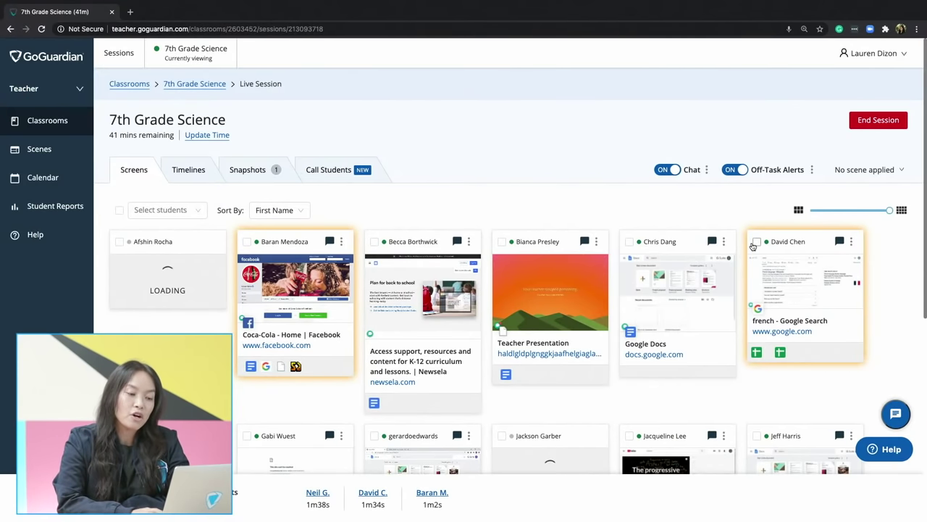
{"action": "left_click", "coordinate": [897, 415]}
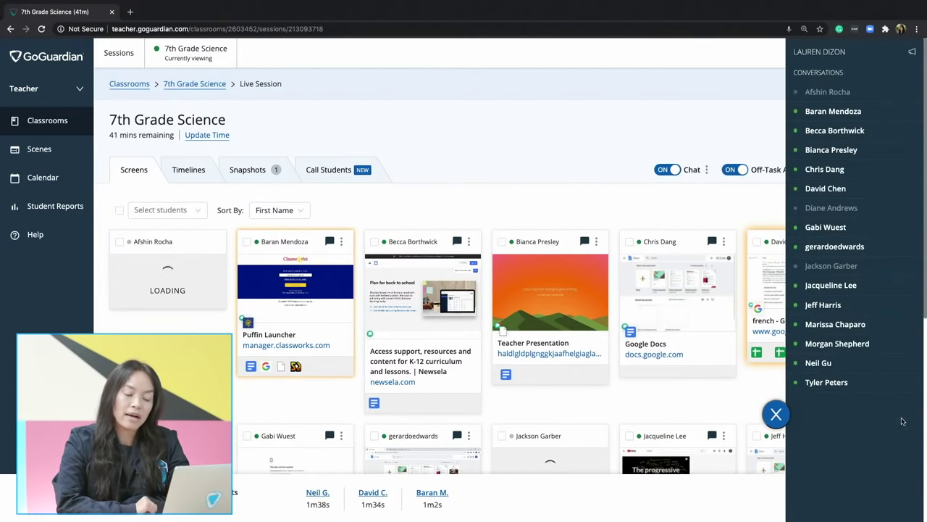
{"action": "left_click", "coordinate": [856, 113]}
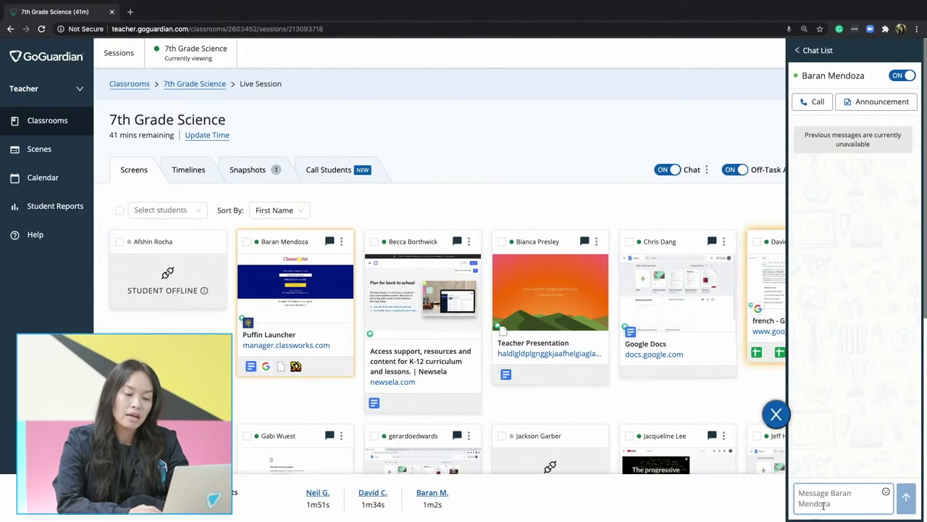
{"action": "type", "text": "Hey Baran!"}
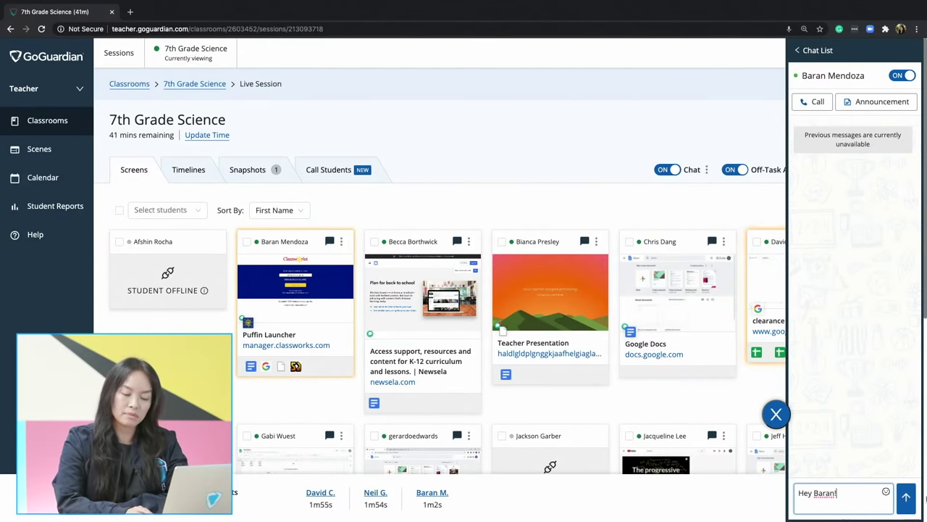
{"action": "left_click", "coordinate": [908, 498]}
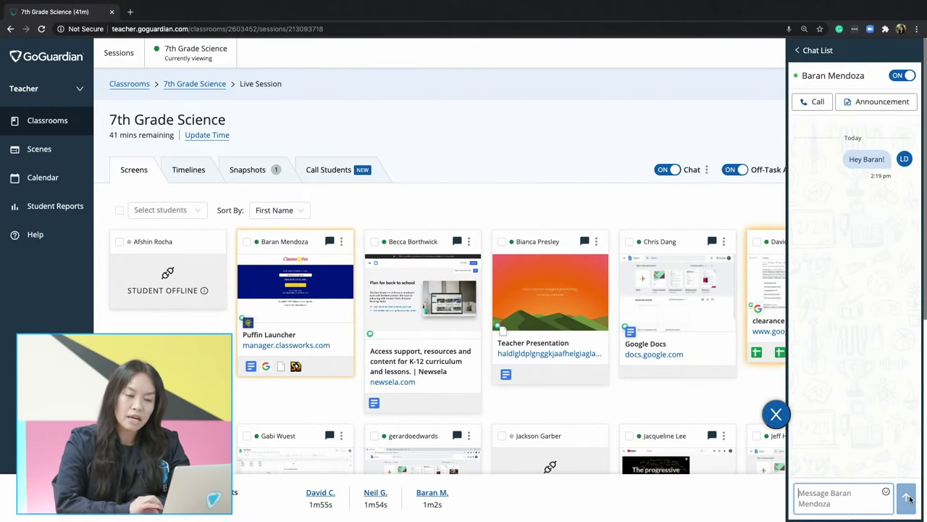
{"action": "left_click", "coordinate": [773, 419]}
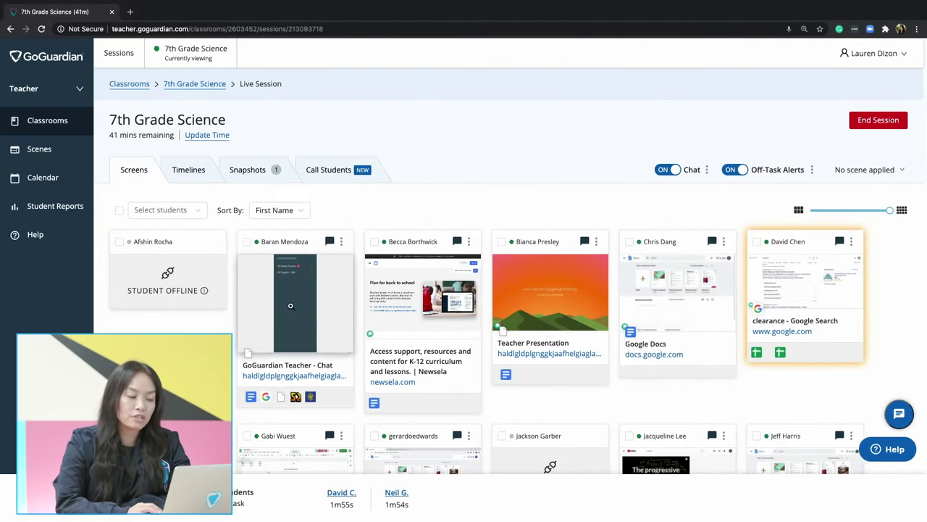
{"action": "left_click", "coordinate": [292, 309]}
Step: Send the student 'Do you need any extra help today?' via chat, then close the details
{"action": "left_click", "coordinate": [685, 146]}
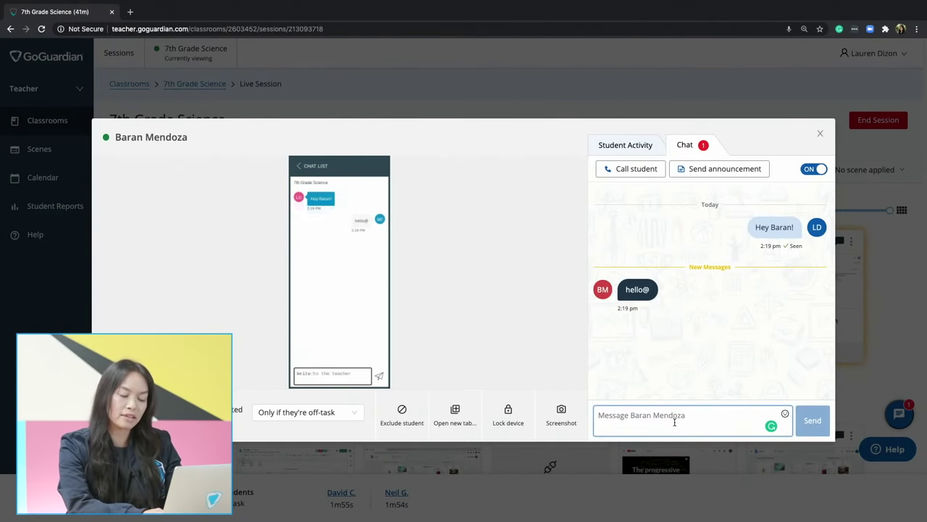
{"action": "type", "text": "A"}
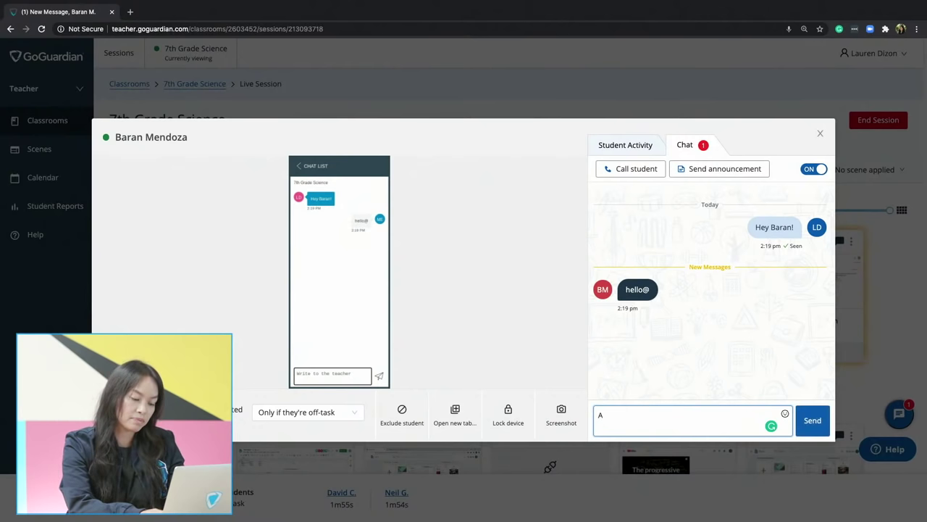
{"action": "type", "text": "ny"}
{"action": "key", "text": "BackSpace"}
{"action": "key", "text": "BackSpace"}
{"action": "key", "text": "BackSpace"}
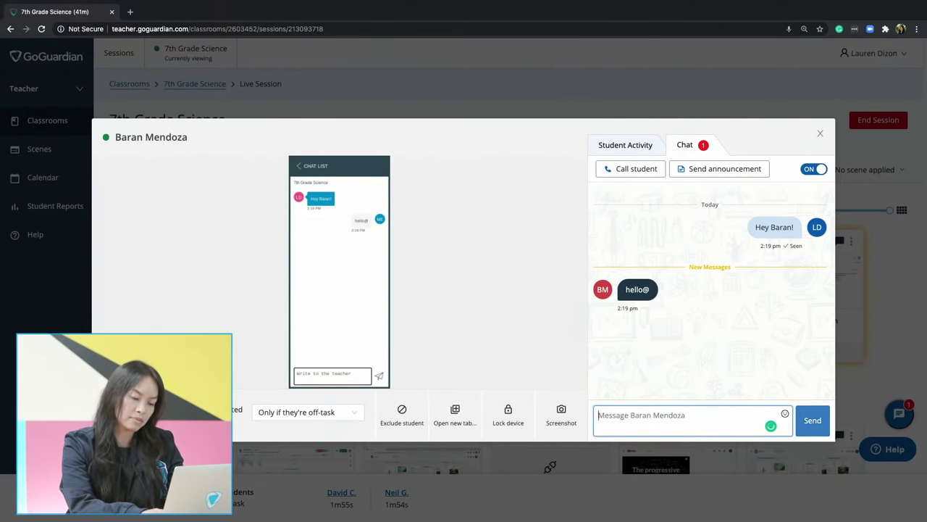
{"action": "type", "text": "Do you need any ext"}
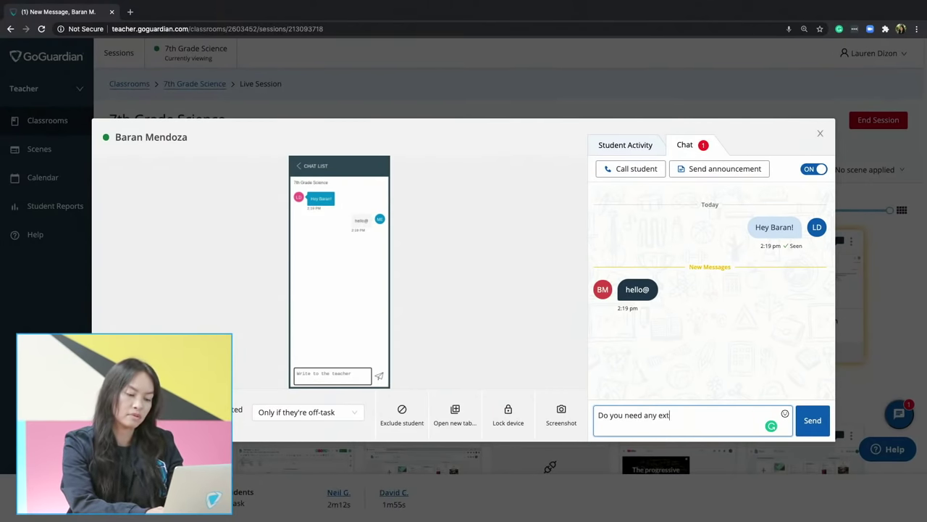
{"action": "type", "text": "ra help today?"}
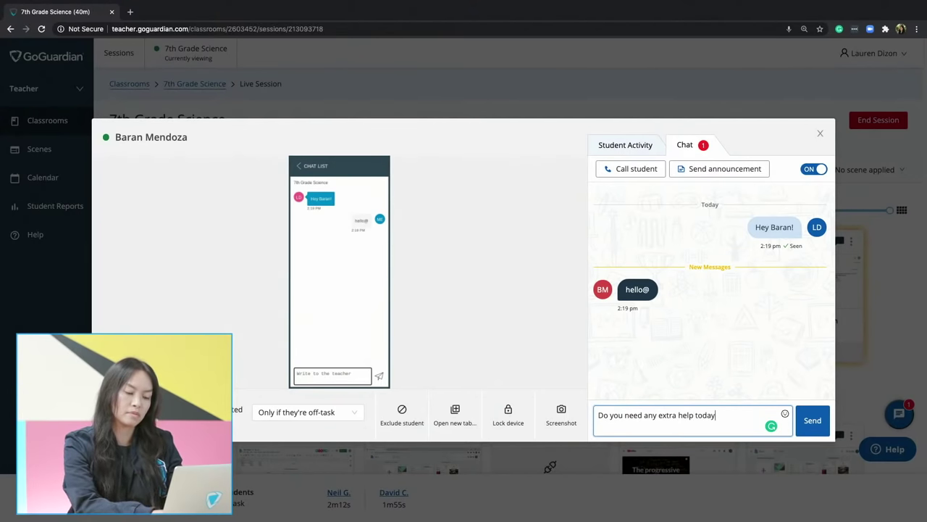
{"action": "left_click", "coordinate": [799, 426]}
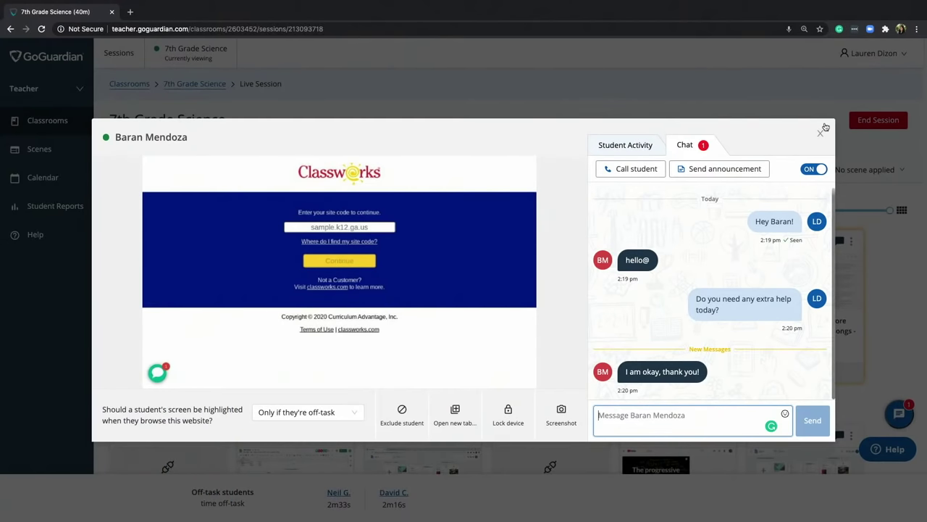
{"action": "left_click", "coordinate": [820, 132]}
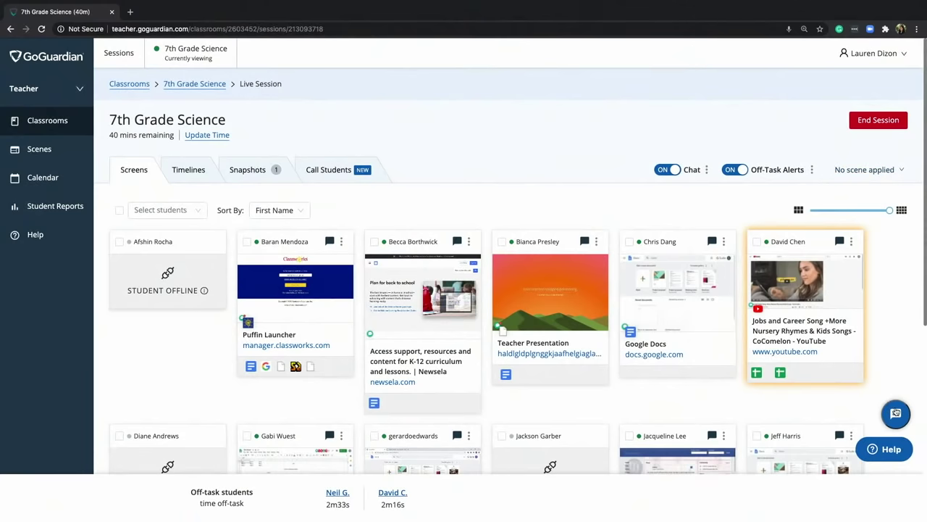
Step: Dismiss the class announcement and switch the student's chat to a student-only announcement
{"action": "left_click", "coordinate": [895, 413]}
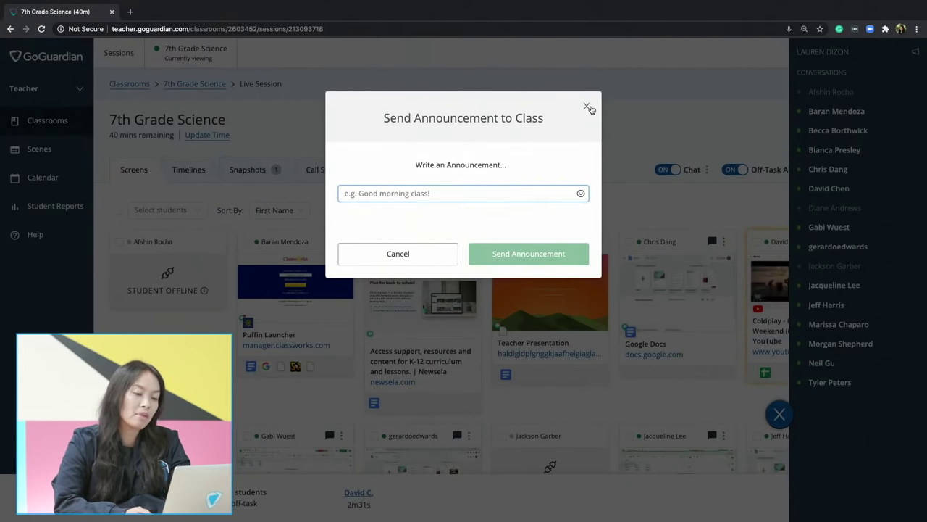
{"action": "left_click", "coordinate": [587, 107]}
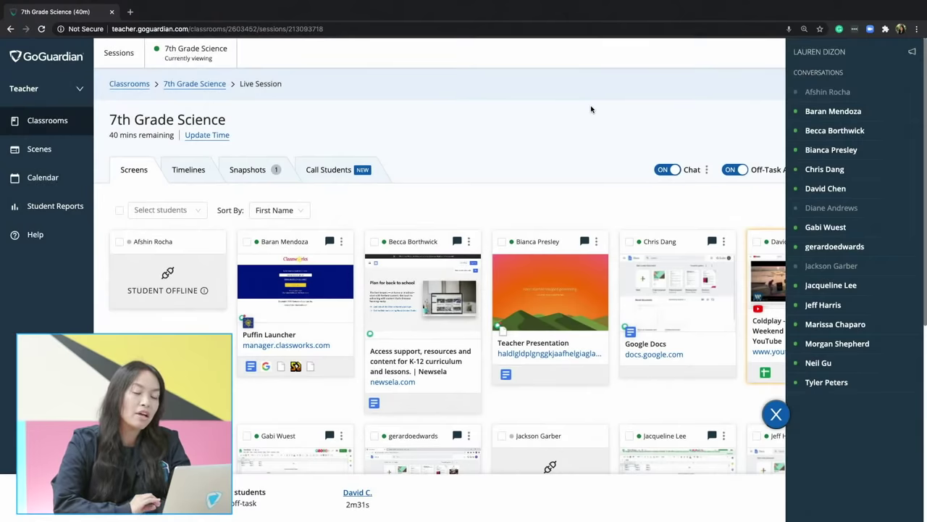
{"action": "left_click", "coordinate": [827, 121]}
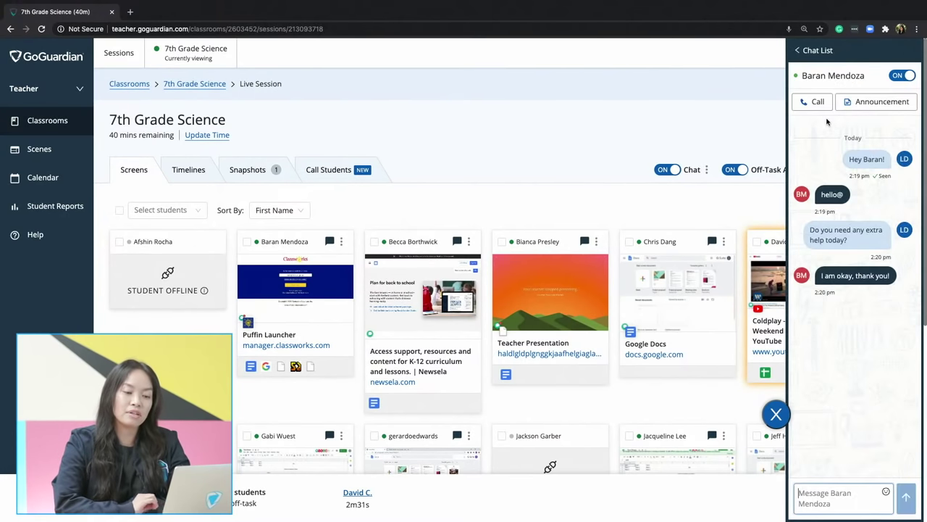
{"action": "left_click", "coordinate": [873, 105]}
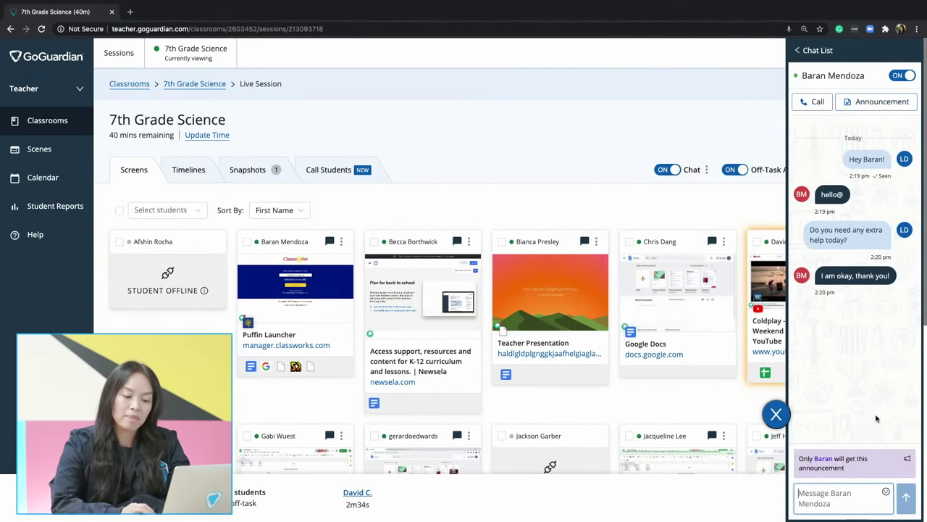
{"action": "left_click", "coordinate": [857, 496]}
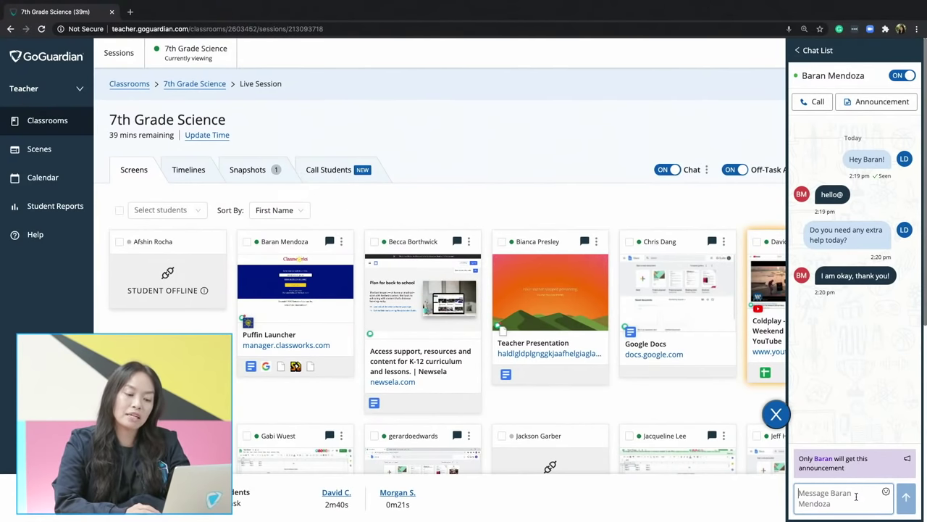
Step: Start a video call with camera, microphone and recording enabled, then bring up student selection
{"action": "left_click", "coordinate": [780, 414]}
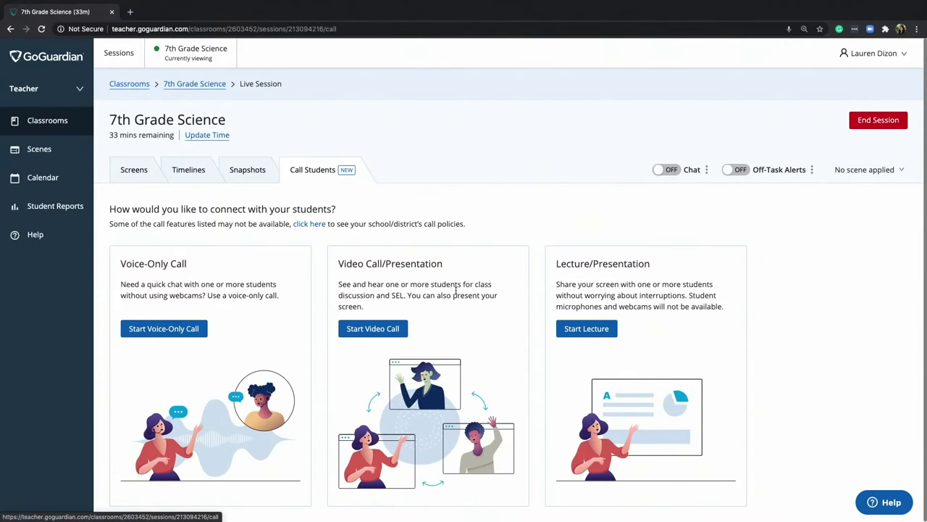
{"action": "left_click", "coordinate": [398, 329]}
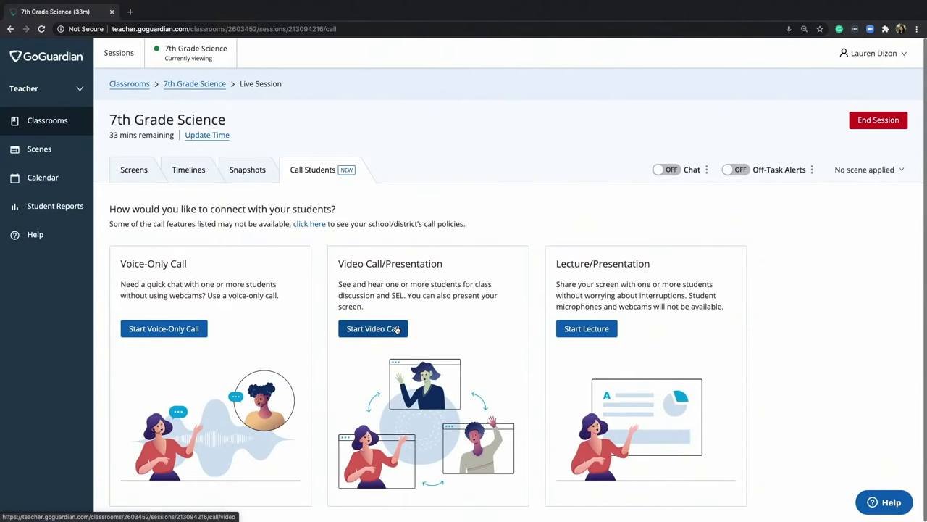
{"action": "scroll", "coordinate": [395, 328], "scroll_direction": "down", "scroll_amount": 3}
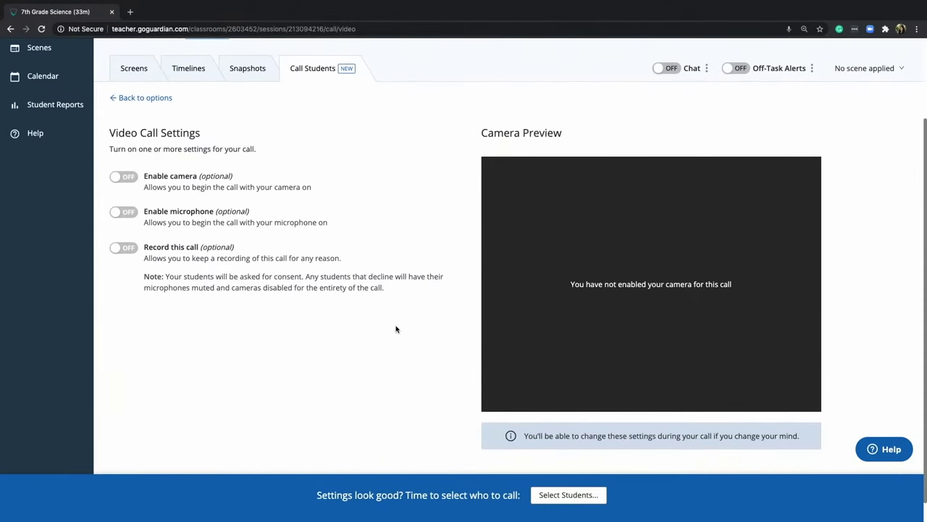
{"action": "left_click", "coordinate": [125, 179]}
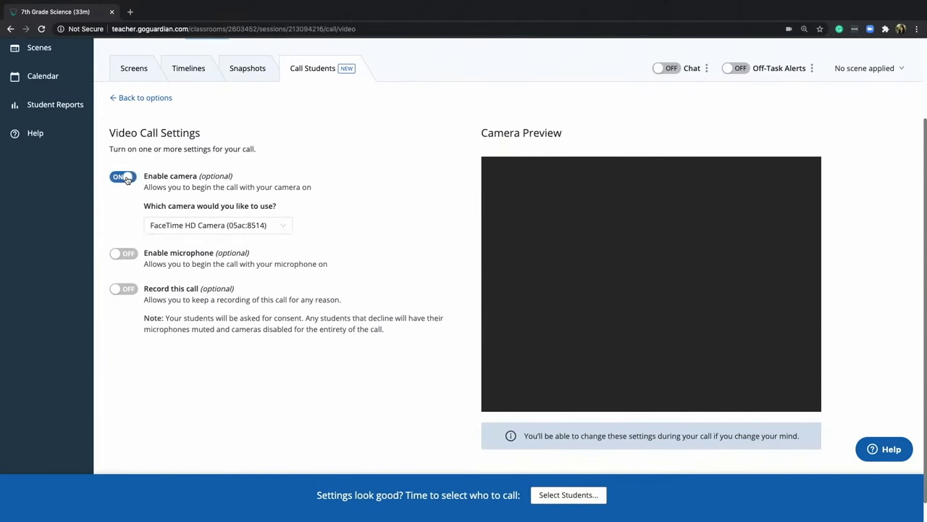
{"action": "left_click", "coordinate": [124, 253]}
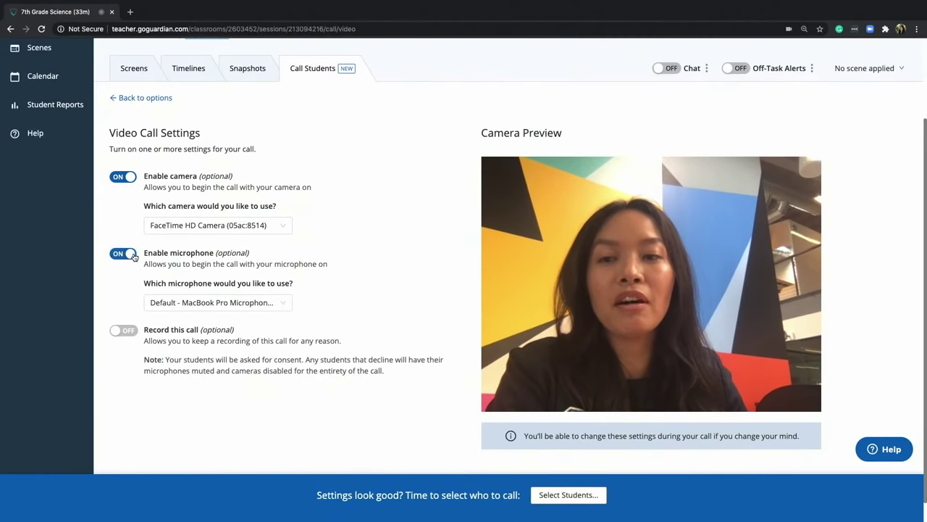
{"action": "left_click", "coordinate": [131, 333]}
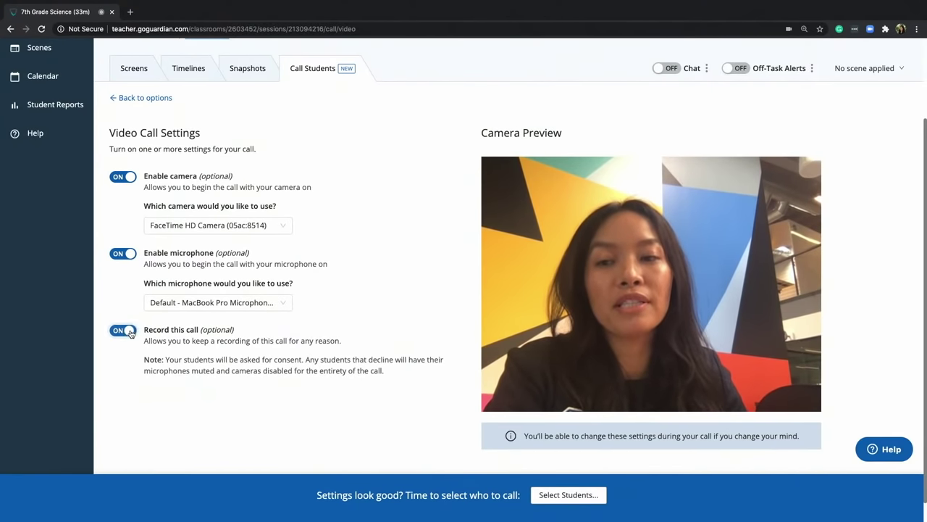
{"action": "left_click", "coordinate": [576, 500]}
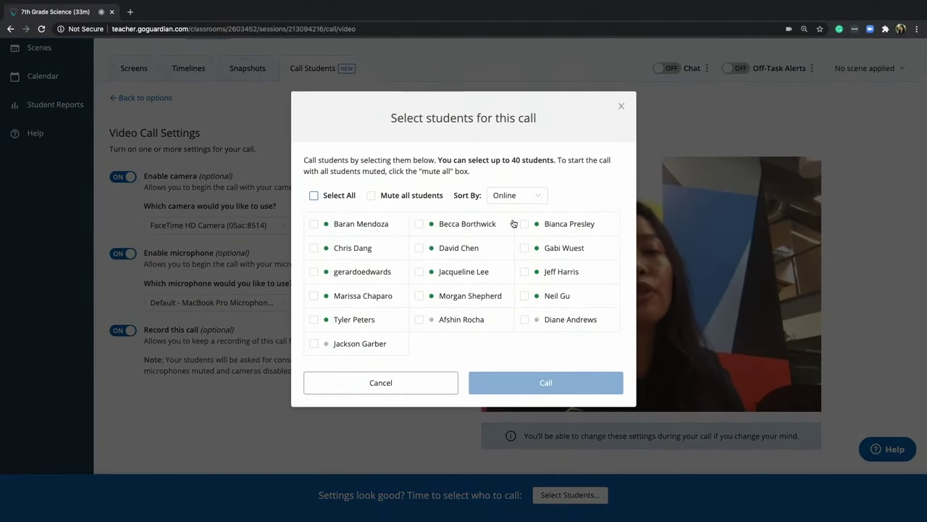
Step: Call the first student with their microphone muted and webcam disallowed, then return to the session
{"action": "left_click", "coordinate": [350, 229]}
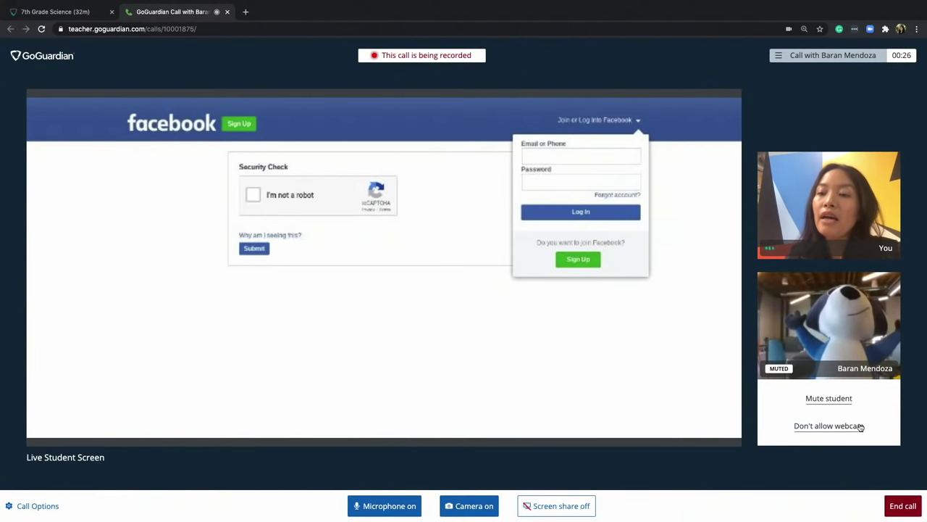
{"action": "left_click", "coordinate": [844, 403]}
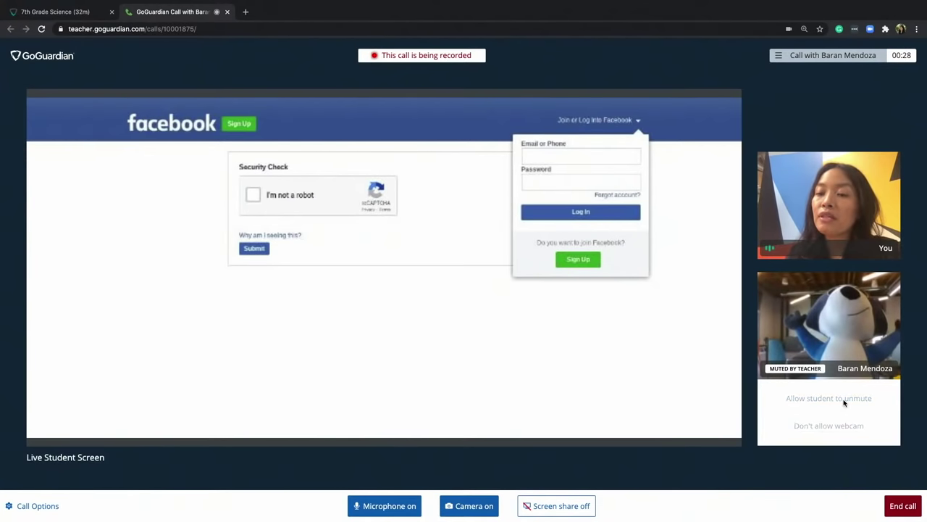
{"action": "left_click", "coordinate": [837, 427]}
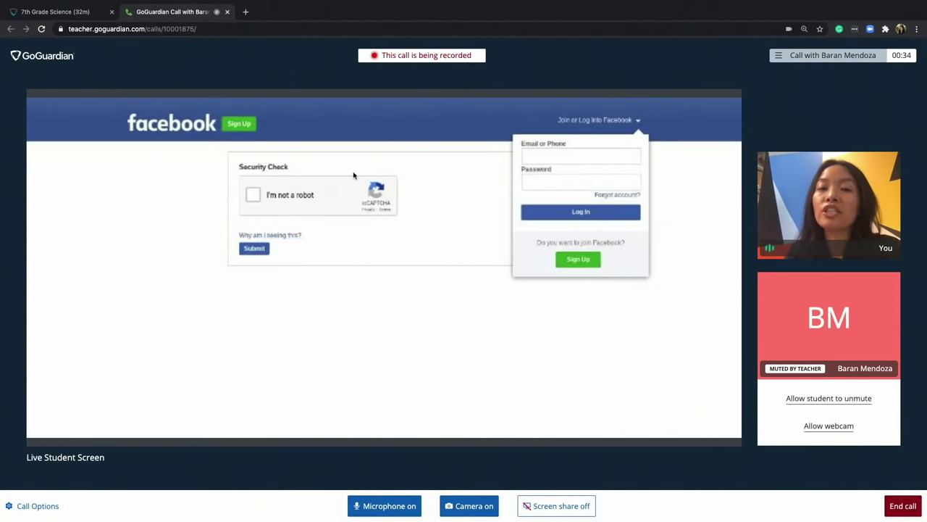
{"action": "left_click", "coordinate": [58, 13]}
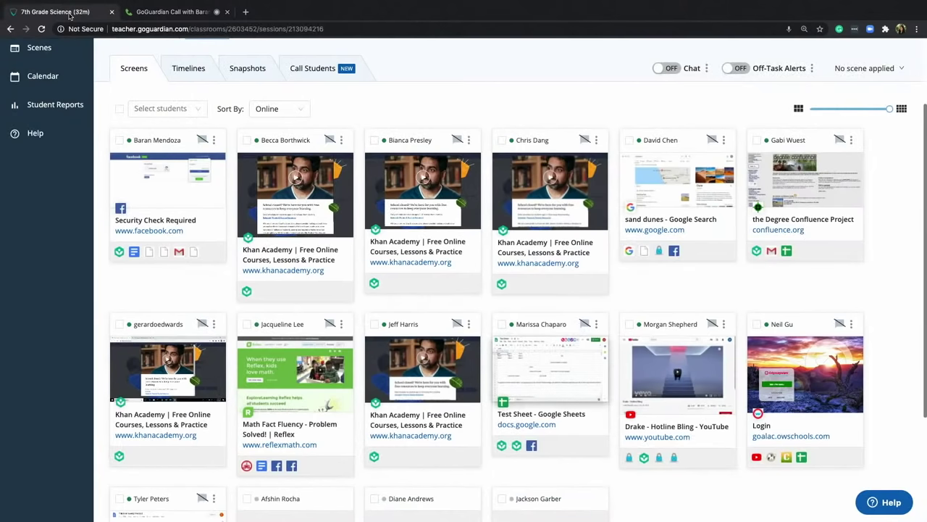
Step: Open khanacademy.org in a new tab on the student's device
{"action": "left_click", "coordinate": [174, 191]}
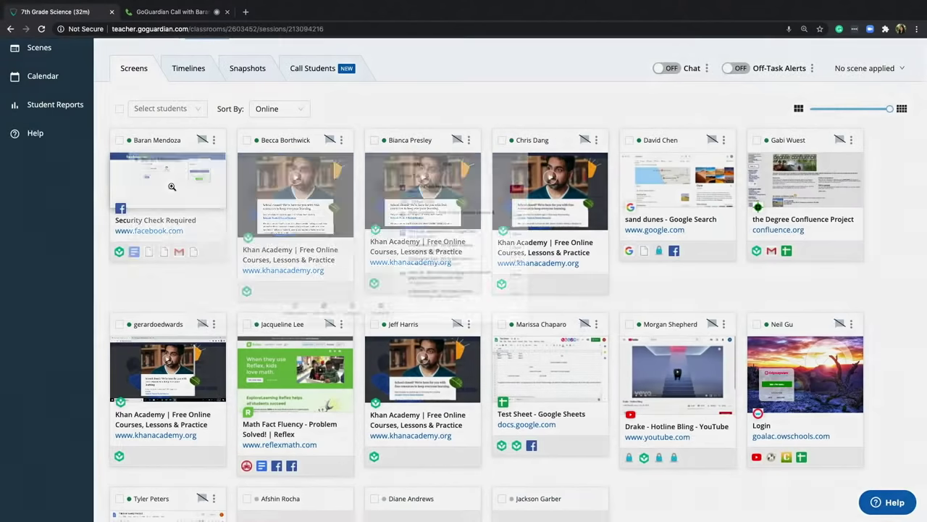
{"action": "left_click", "coordinate": [457, 409]}
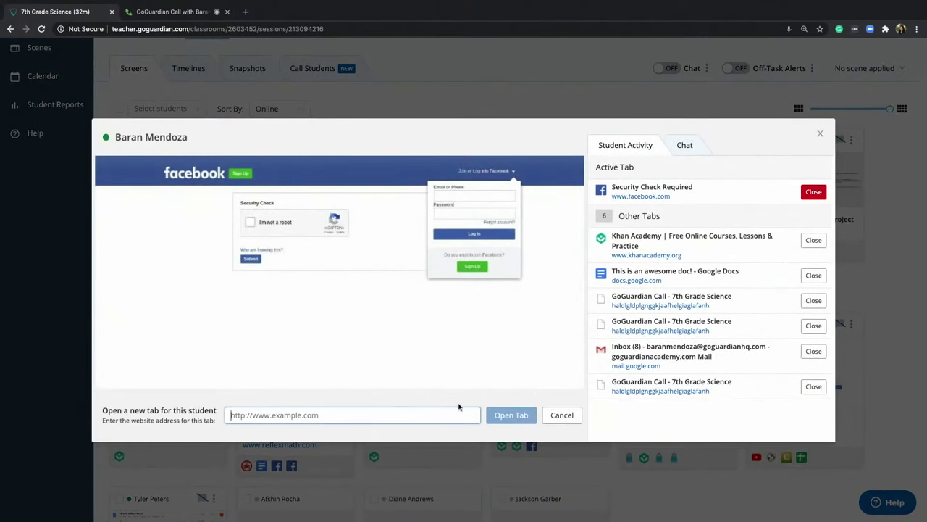
{"action": "type", "text": "khanacademy.org"}
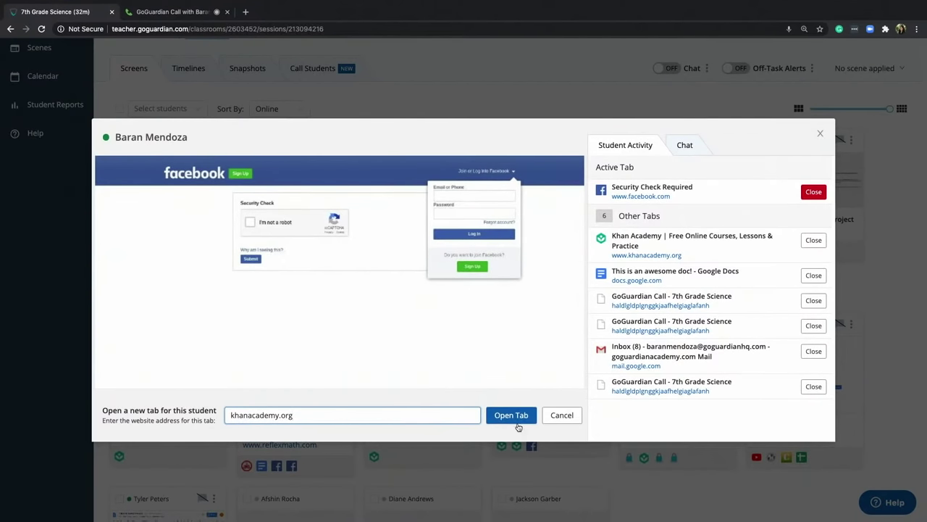
{"action": "left_click", "coordinate": [511, 417]}
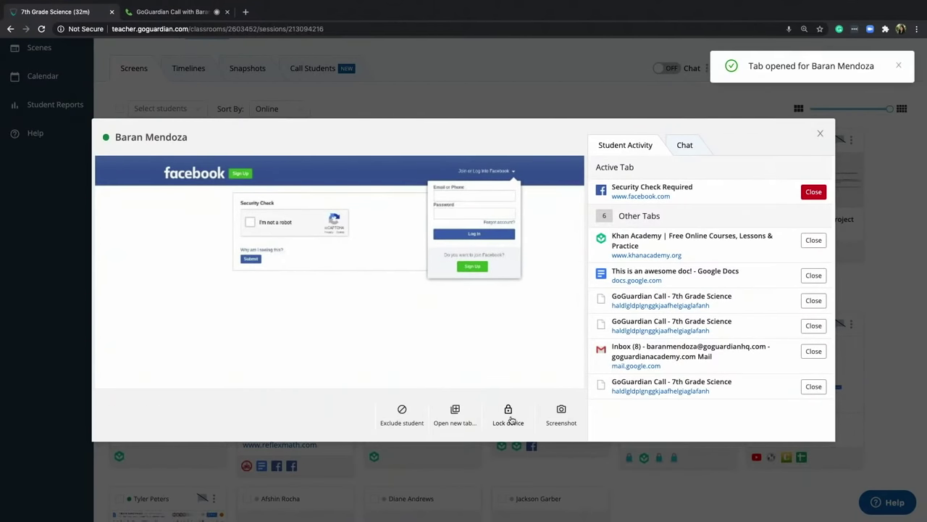
Step: End the ongoing video call with the student
{"action": "left_click", "coordinate": [174, 12]}
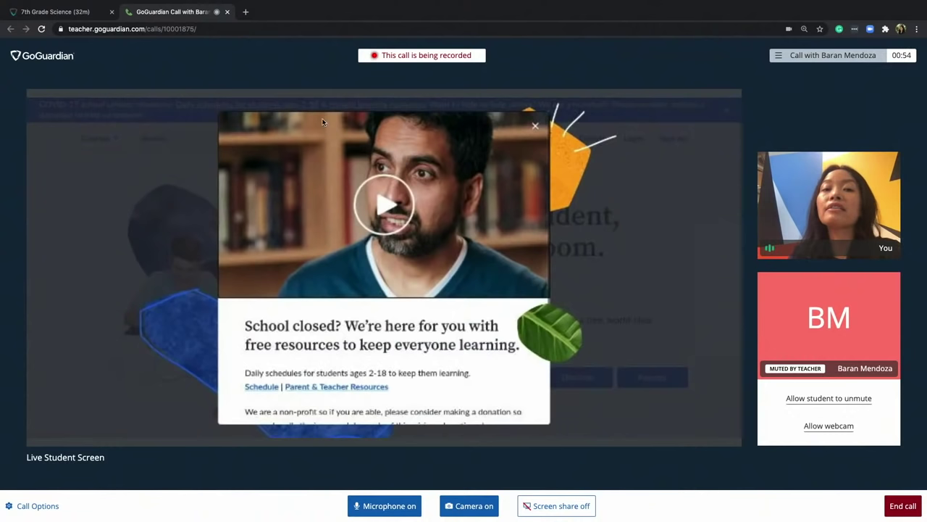
{"action": "left_click", "coordinate": [240, 31]}
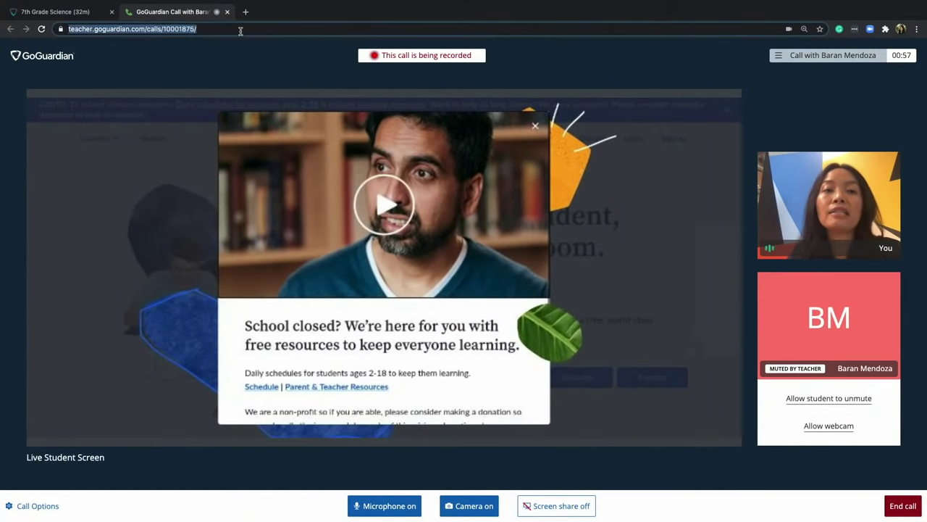
{"action": "left_click", "coordinate": [910, 506]}
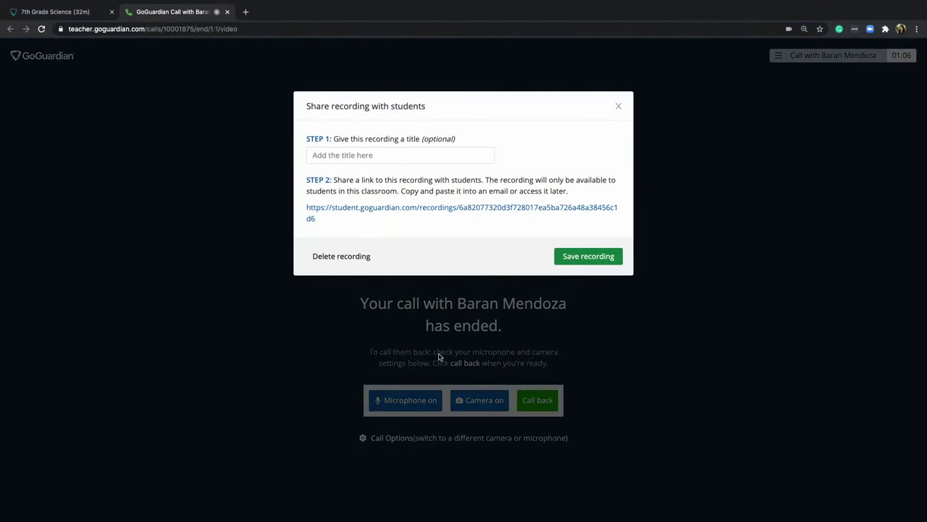
Step: Title the call recording with the student's first name and save it
{"action": "left_click", "coordinate": [462, 156]}
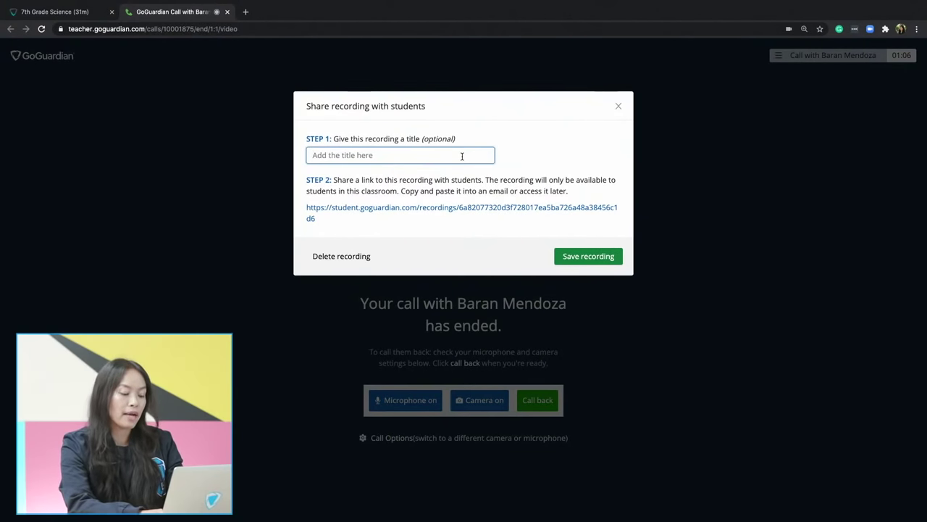
{"action": "type", "text": "Call w/ Ba"}
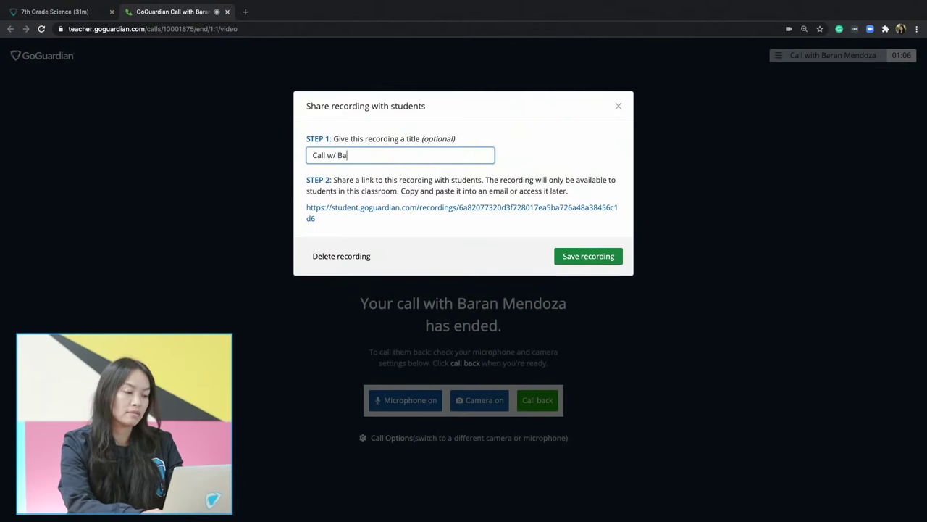
{"action": "type", "text": "ran"}
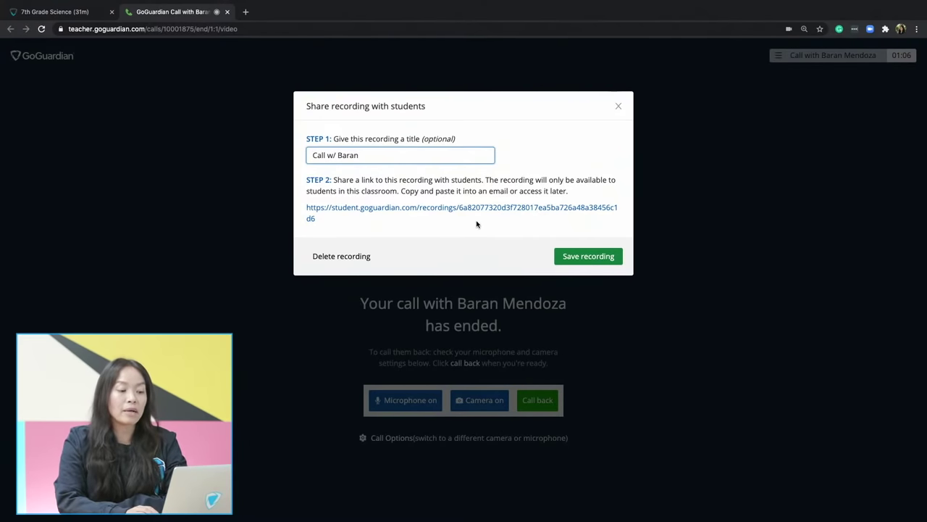
{"action": "left_click", "coordinate": [575, 257]}
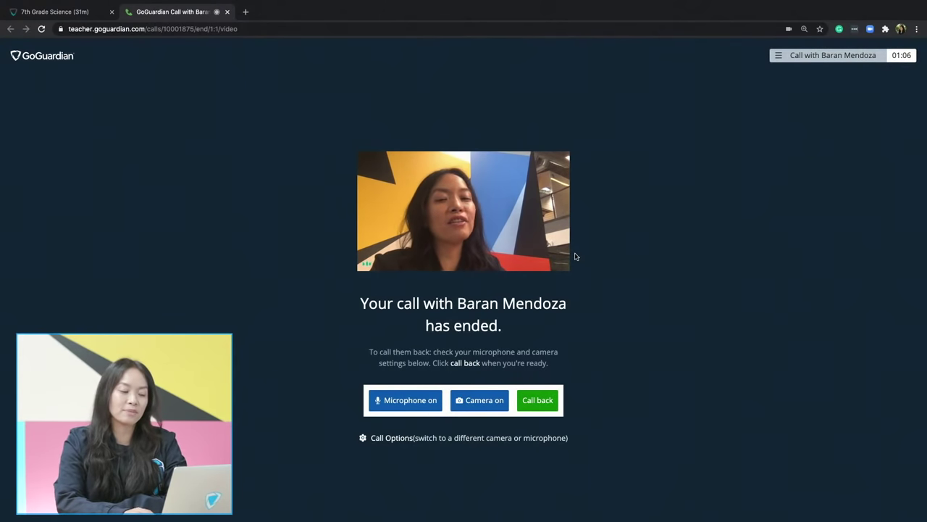
Step: Return to the 7th Grade Science session and start a lecture from Call Students
{"action": "left_click", "coordinate": [49, 13]}
{"action": "left_click", "coordinate": [820, 134]}
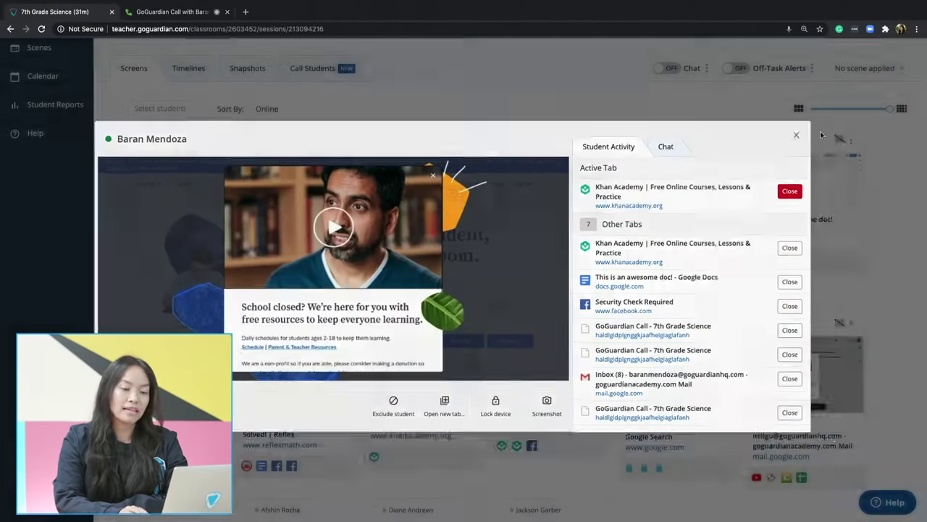
{"action": "left_click", "coordinate": [330, 72]}
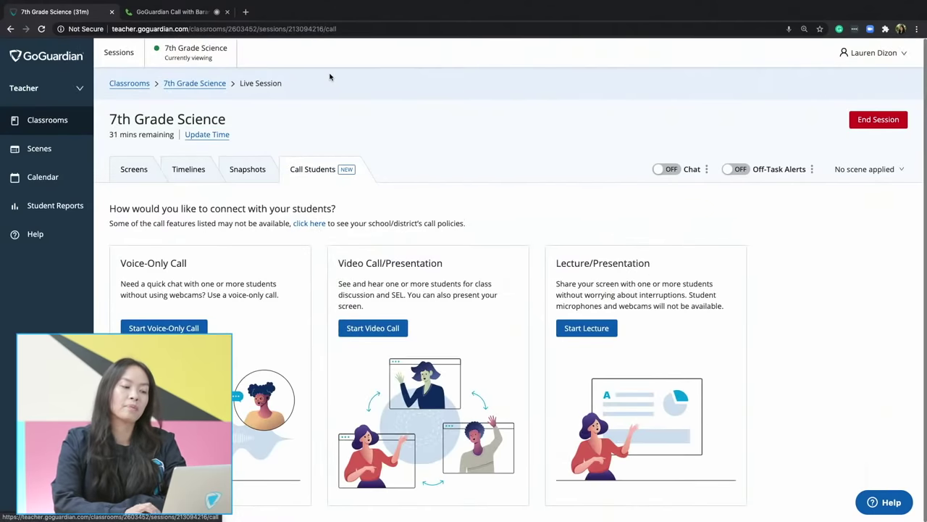
{"action": "left_click", "coordinate": [592, 328]}
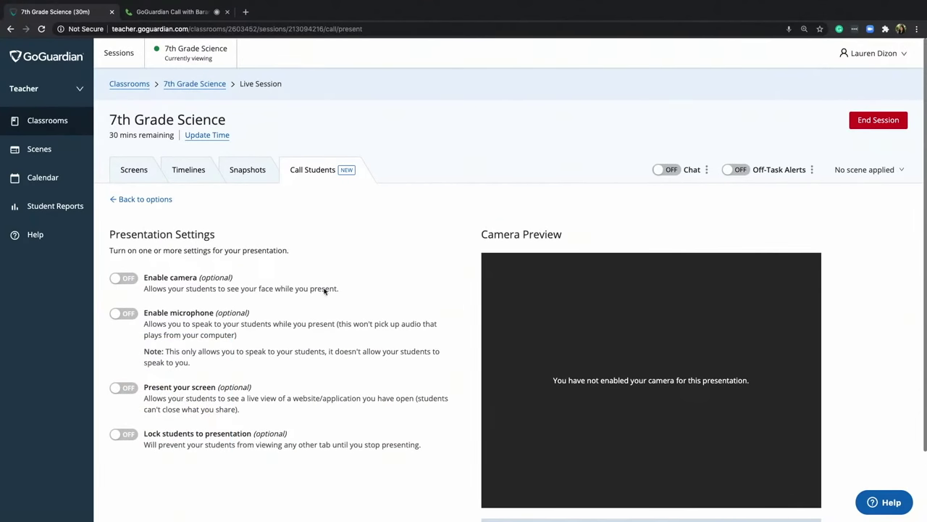
Step: Turn on camera, microphone, screen presenting and student lock for the lecture
{"action": "scroll", "coordinate": [241, 296], "scroll_direction": "down", "scroll_amount": 1}
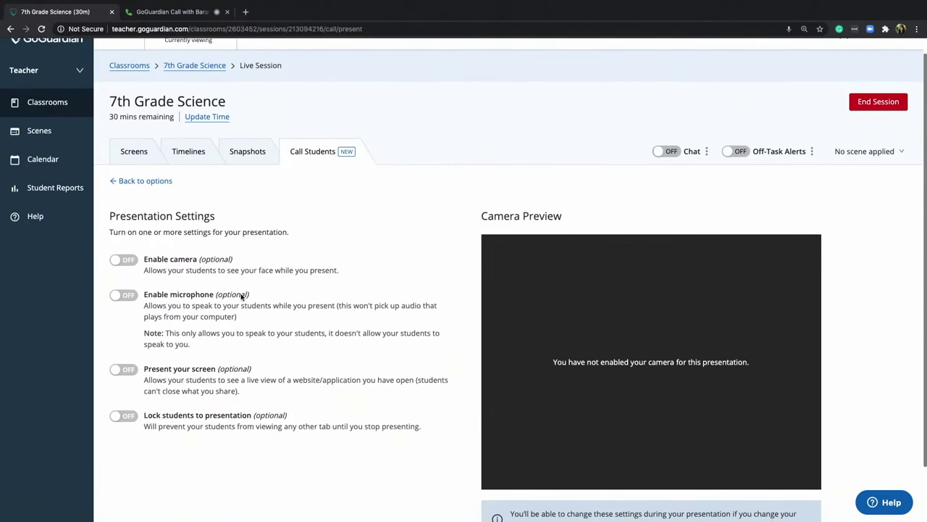
{"action": "left_click", "coordinate": [135, 261]}
{"action": "left_click", "coordinate": [125, 336]}
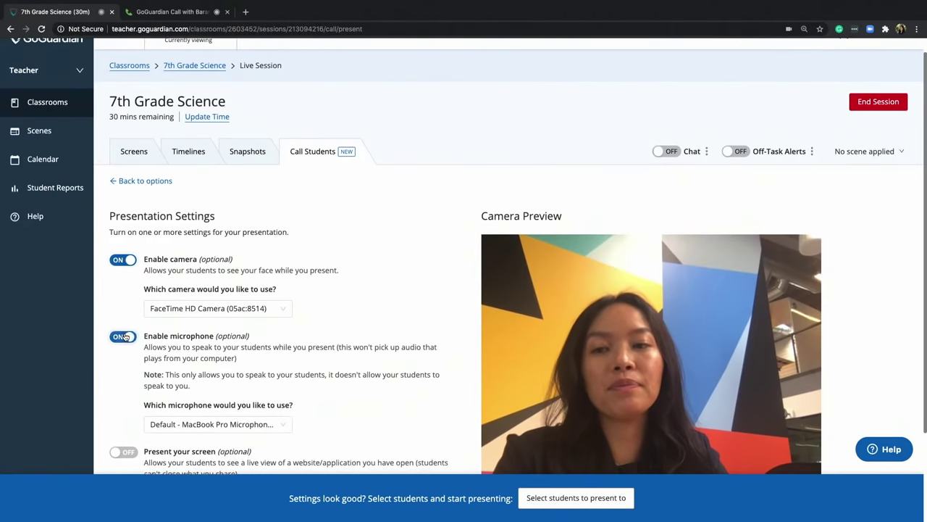
{"action": "scroll", "coordinate": [124, 336], "scroll_direction": "down", "scroll_amount": 3}
{"action": "left_click", "coordinate": [124, 341]}
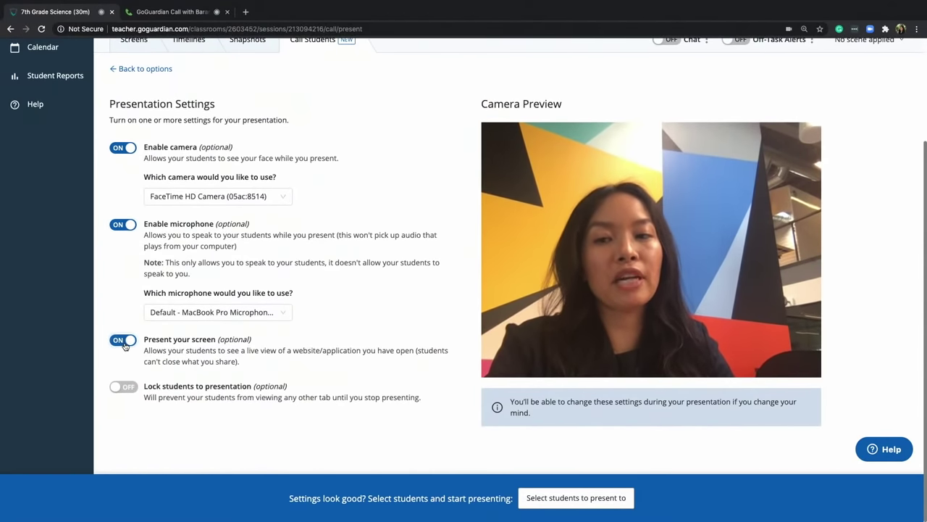
{"action": "left_click", "coordinate": [128, 388]}
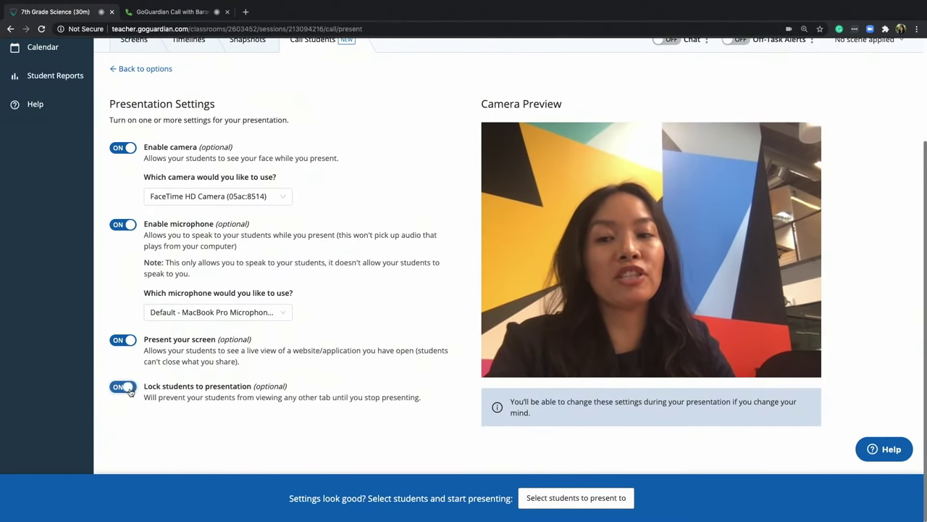
Step: Present the GoGuardian website Chrome tab to the selected students
{"action": "left_click", "coordinate": [588, 499]}
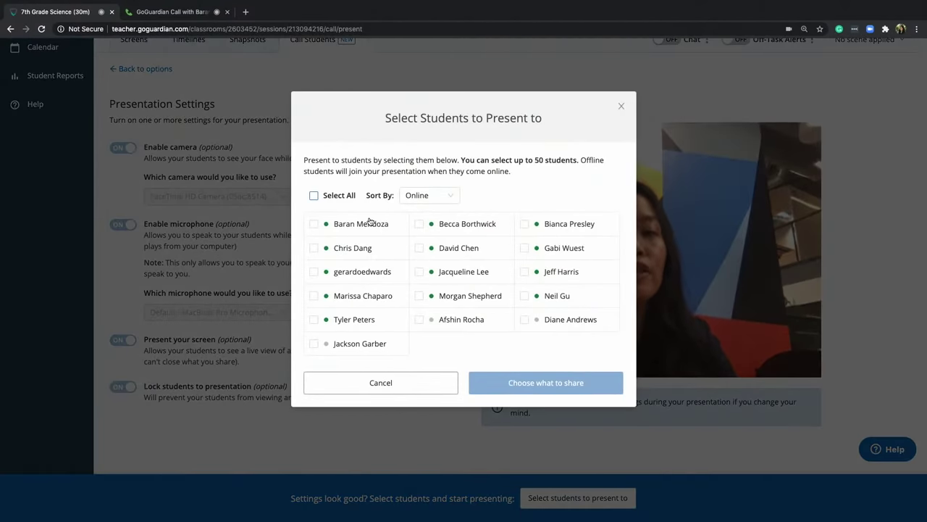
{"action": "left_click", "coordinate": [342, 224]}
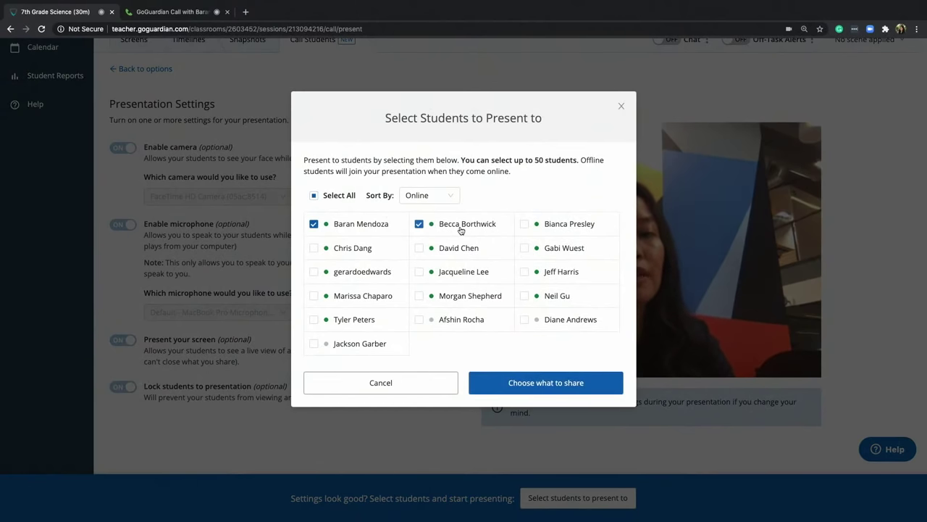
{"action": "left_click", "coordinate": [558, 387]}
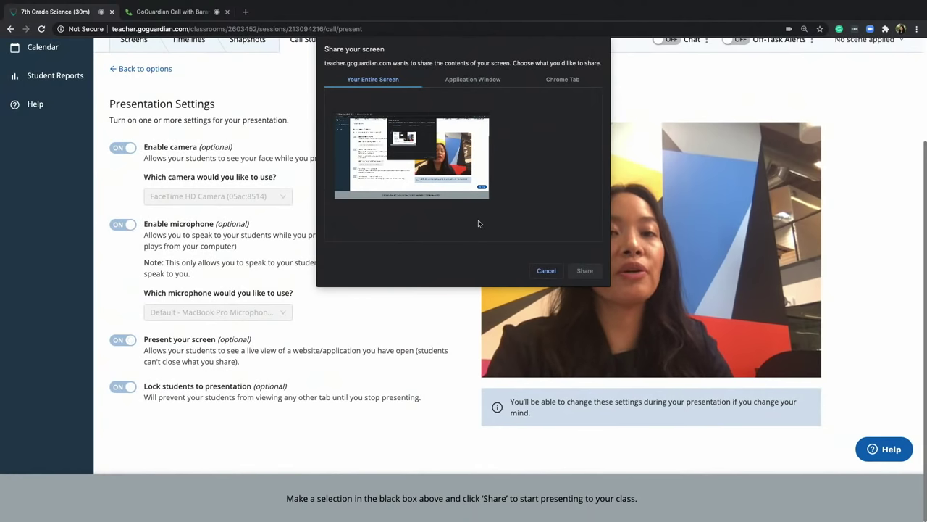
{"action": "left_click", "coordinate": [478, 79]}
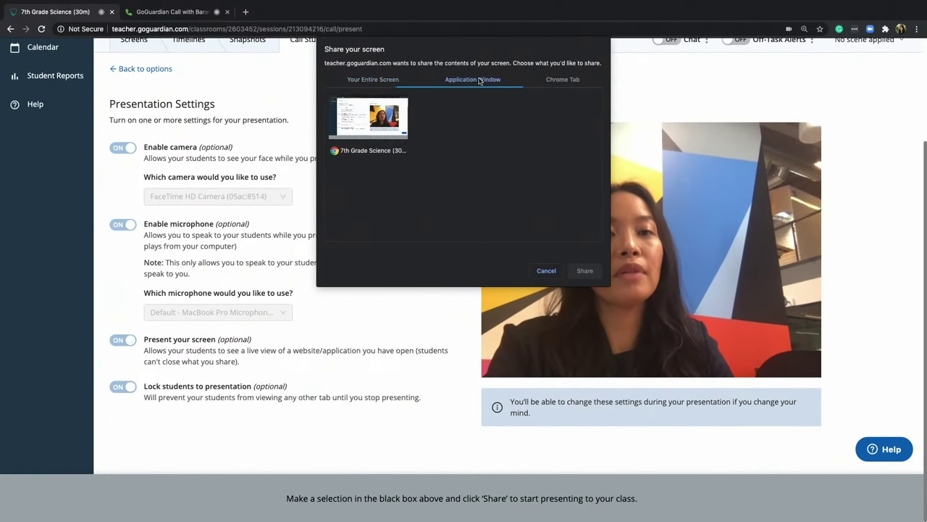
{"action": "left_click", "coordinate": [573, 79]}
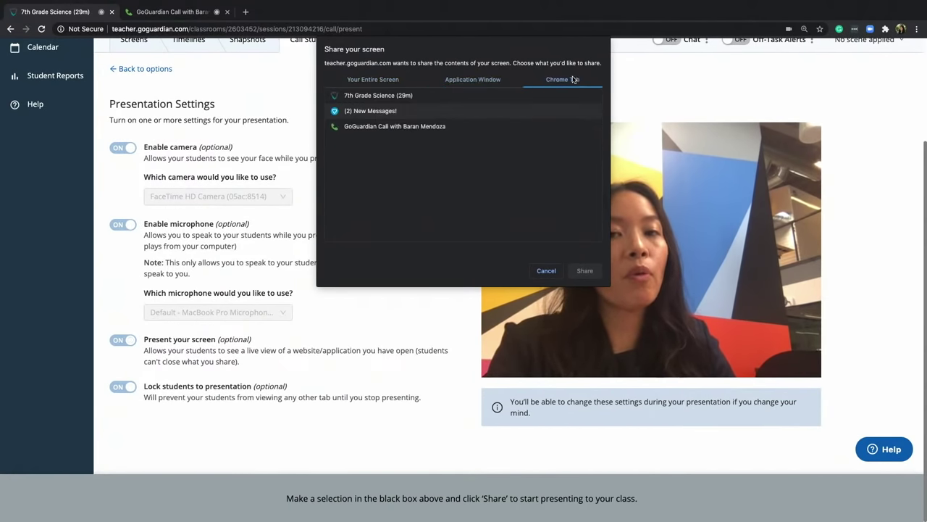
{"action": "left_click", "coordinate": [416, 112]}
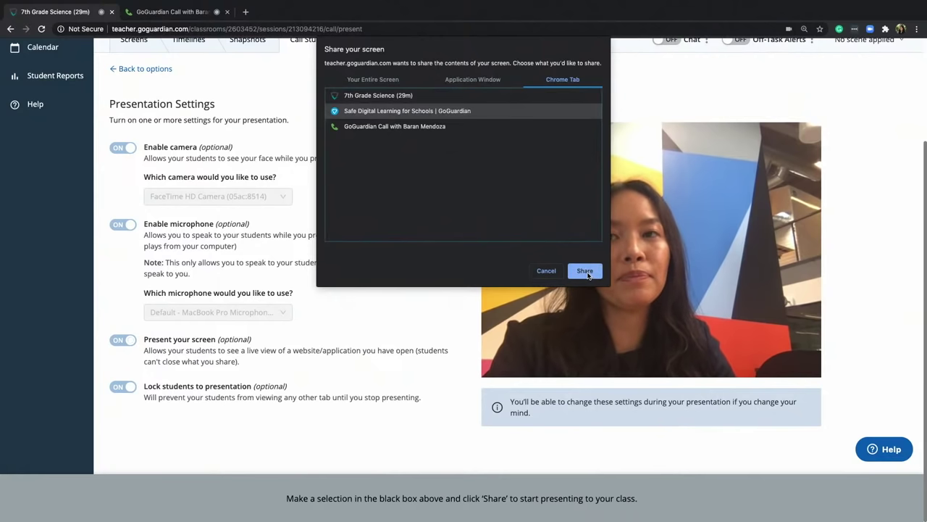
{"action": "left_click", "coordinate": [586, 271]}
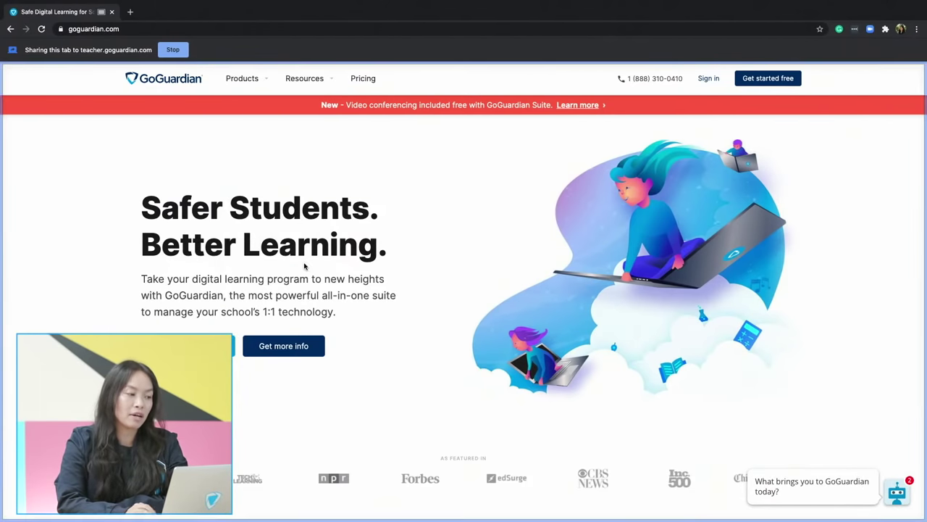
Step: Stop the screen share and end the presentation
{"action": "key", "text": "ctrl+Left"}
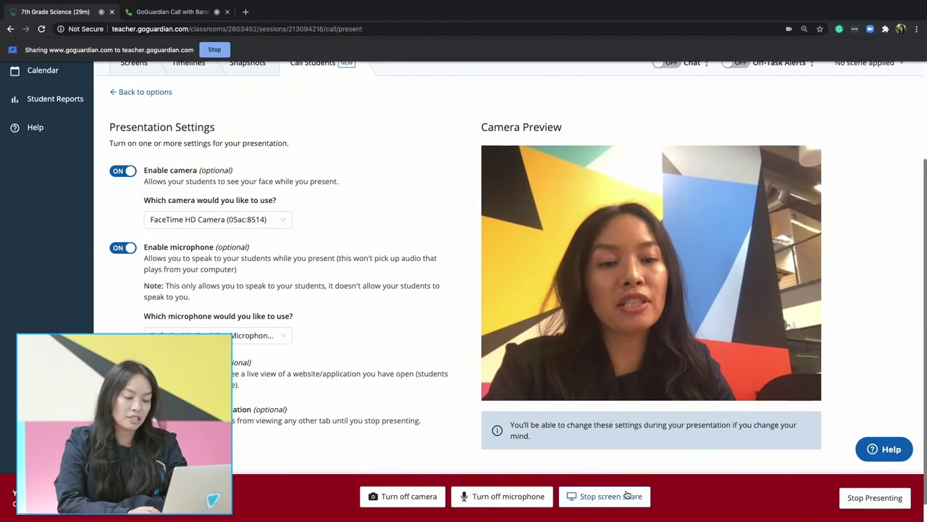
{"action": "left_click", "coordinate": [622, 497]}
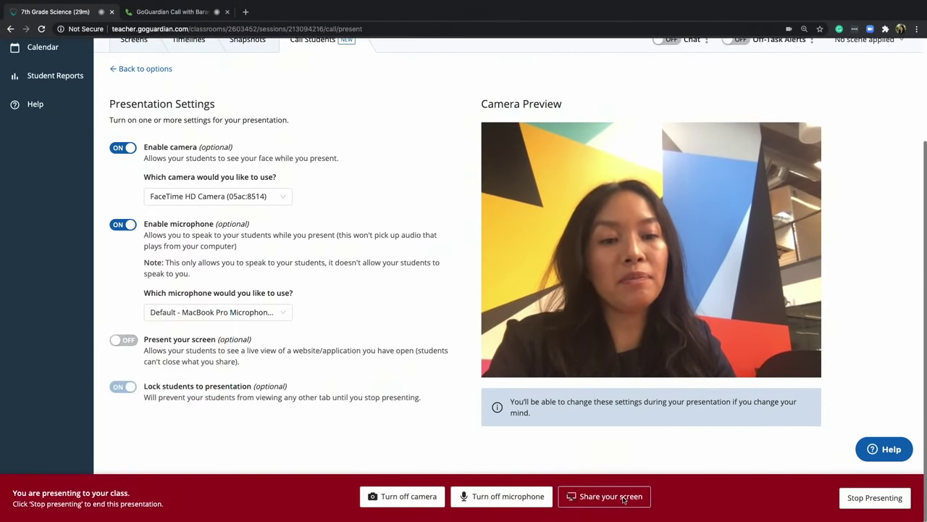
{"action": "left_click", "coordinate": [874, 497]}
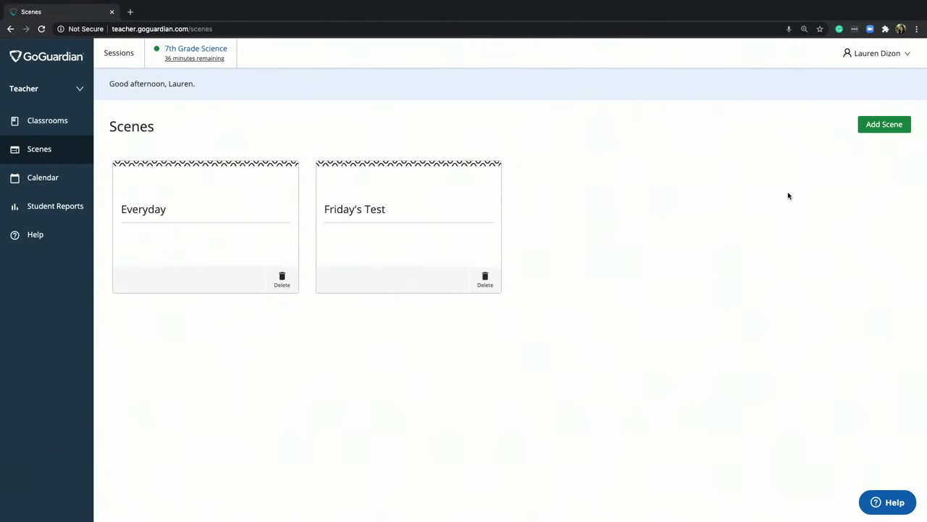
Step: Create a new scene and enter 'Midterm' as its name
{"action": "left_click", "coordinate": [896, 125]}
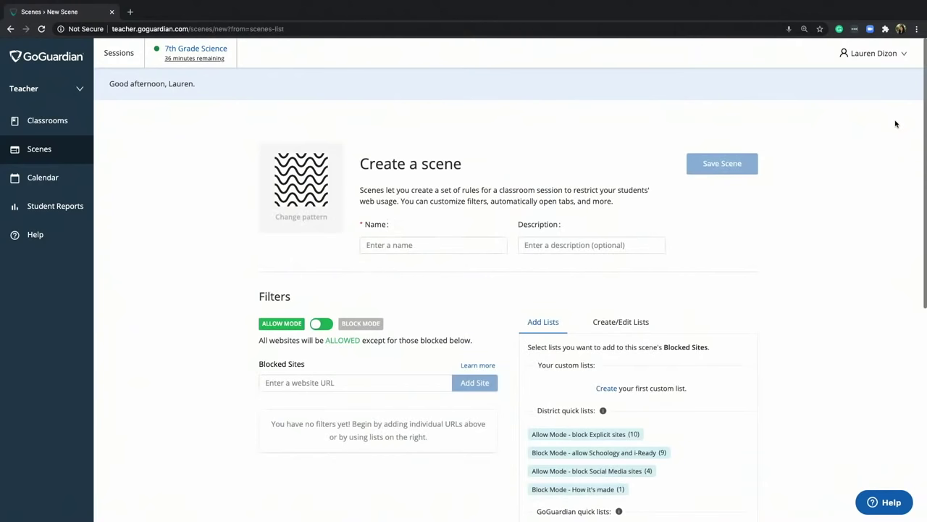
{"action": "left_click", "coordinate": [488, 246]}
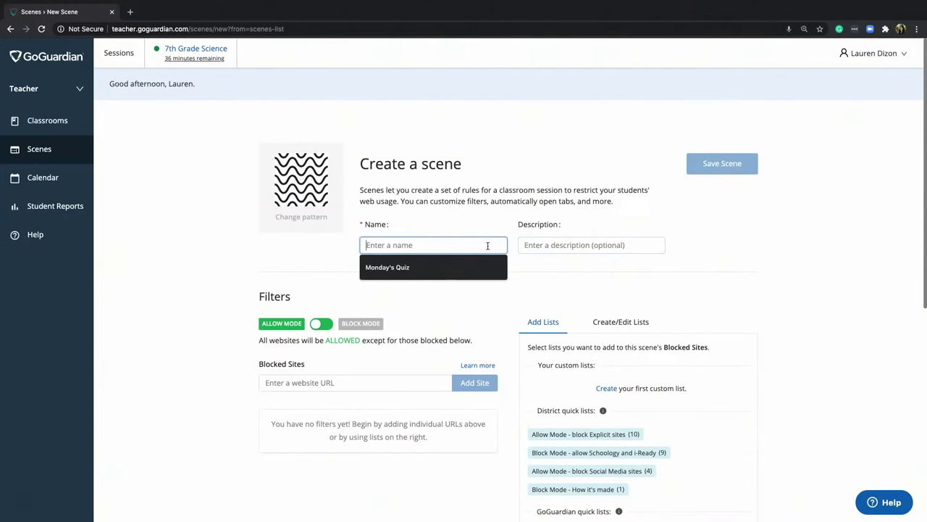
{"action": "type", "text": "MIdter"}
{"action": "key", "text": "BackSpace"}
{"action": "key", "text": "BackSpace"}
{"action": "key", "text": "BackSpace"}
{"action": "key", "text": "BackSpace"}
{"action": "key", "text": "BackSpace"}
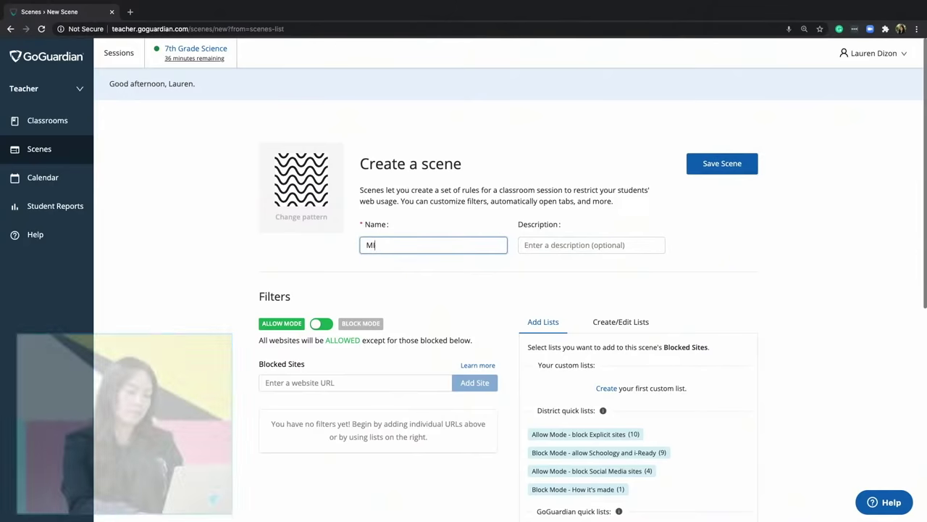
{"action": "type", "text": "idterm"}
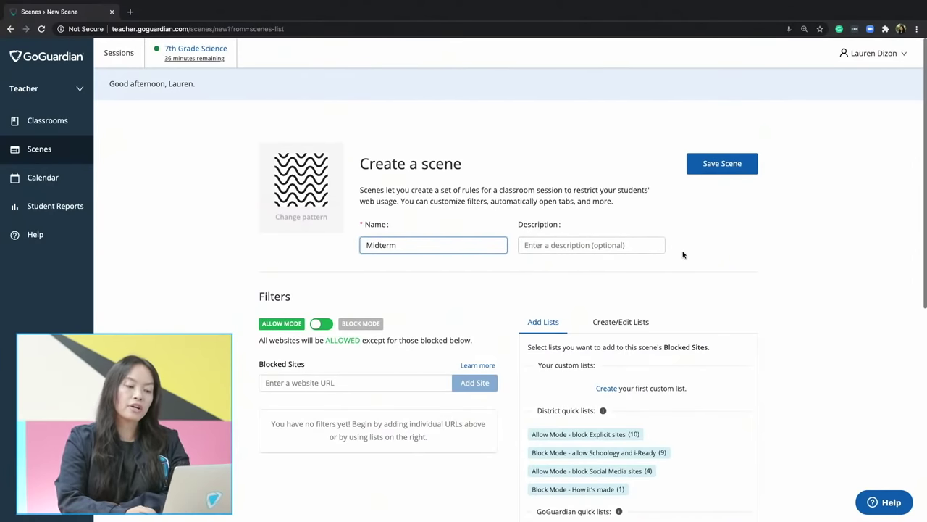
{"action": "left_click", "coordinate": [693, 258]}
{"action": "scroll", "coordinate": [693, 259], "scroll_direction": "down", "scroll_amount": 3}
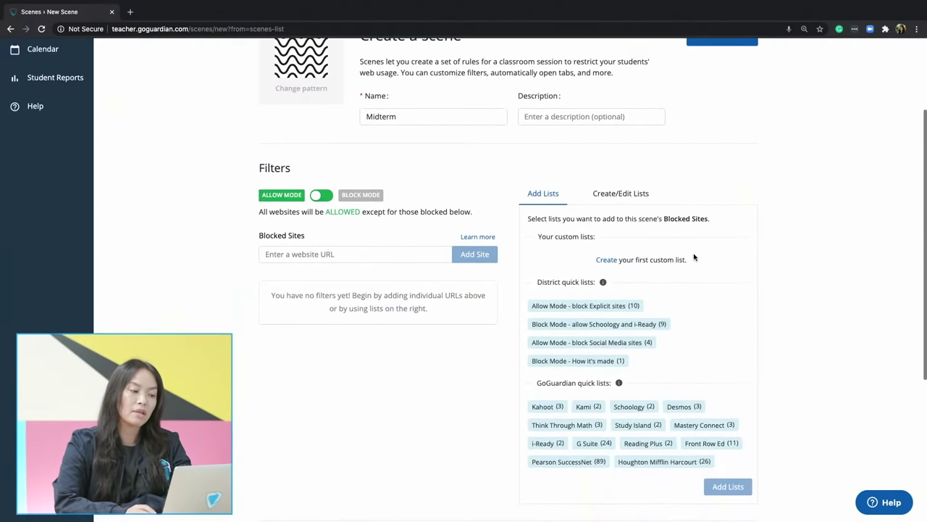
Step: Switch the Midterm scene to Block Mode and add docs.google.com as an allowed site
{"action": "scroll", "coordinate": [463, 232], "scroll_direction": "up", "scroll_amount": 1}
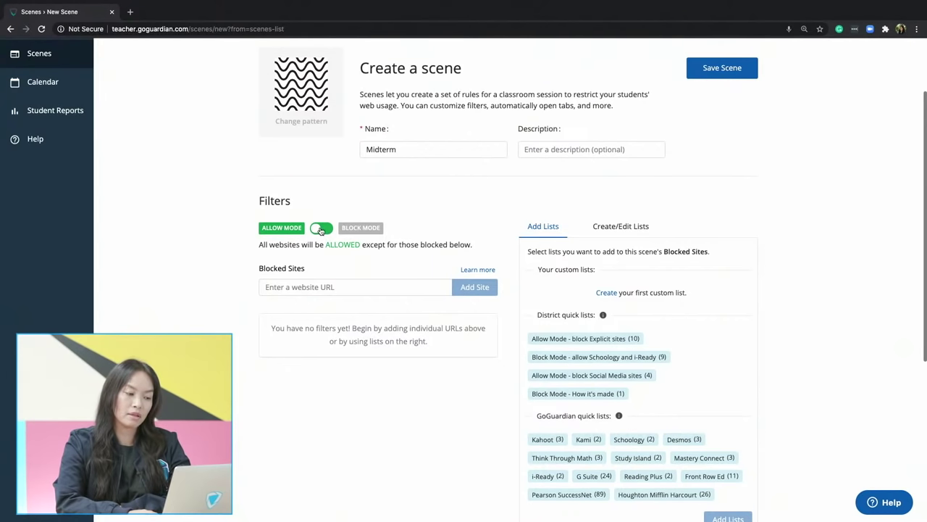
{"action": "left_click", "coordinate": [321, 230]}
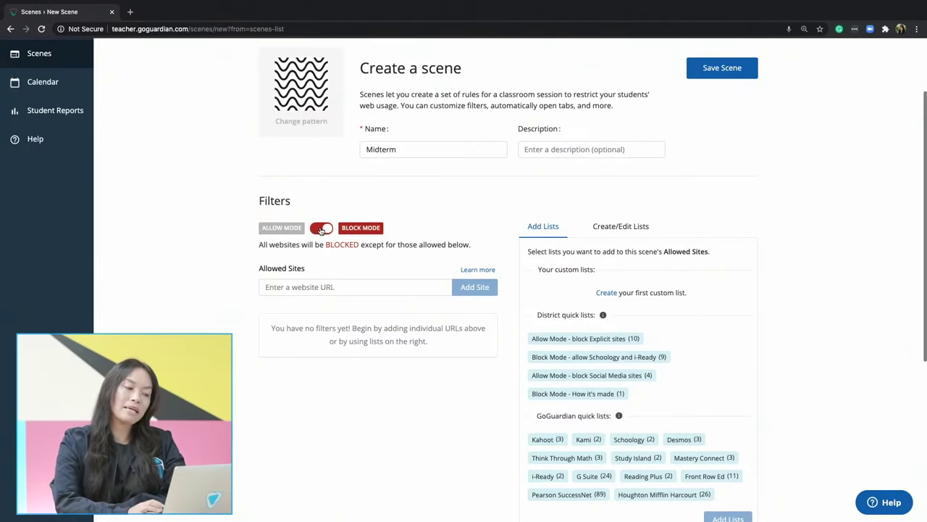
{"action": "scroll", "coordinate": [407, 234], "scroll_direction": "up", "scroll_amount": 1}
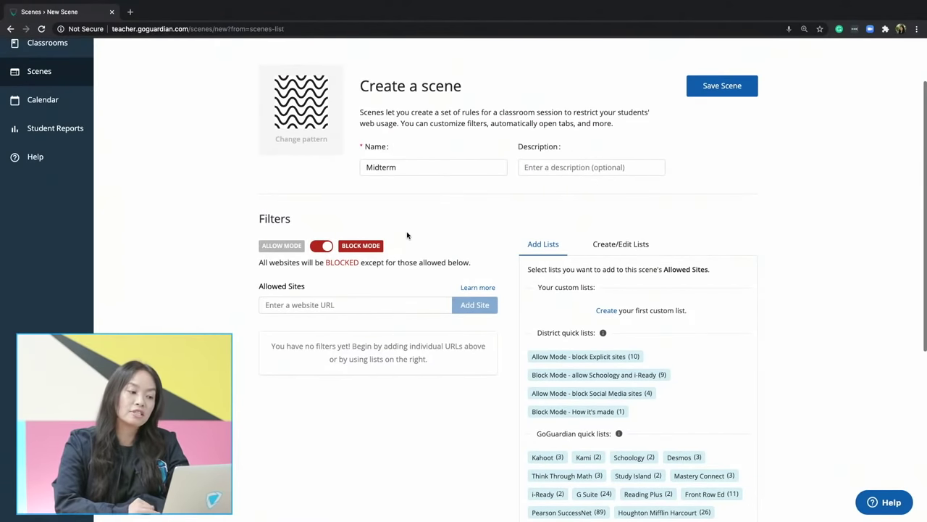
{"action": "scroll", "coordinate": [407, 235], "scroll_direction": "down", "scroll_amount": 2}
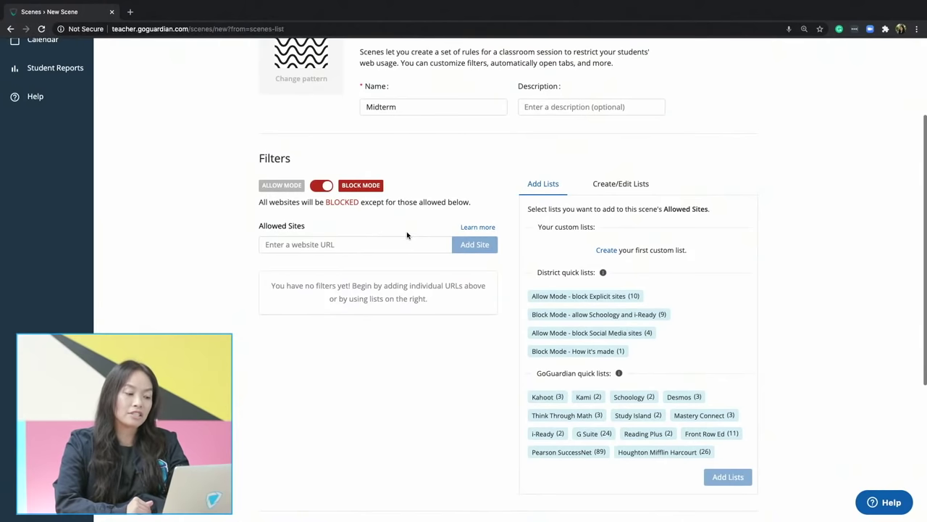
{"action": "left_click", "coordinate": [397, 247]}
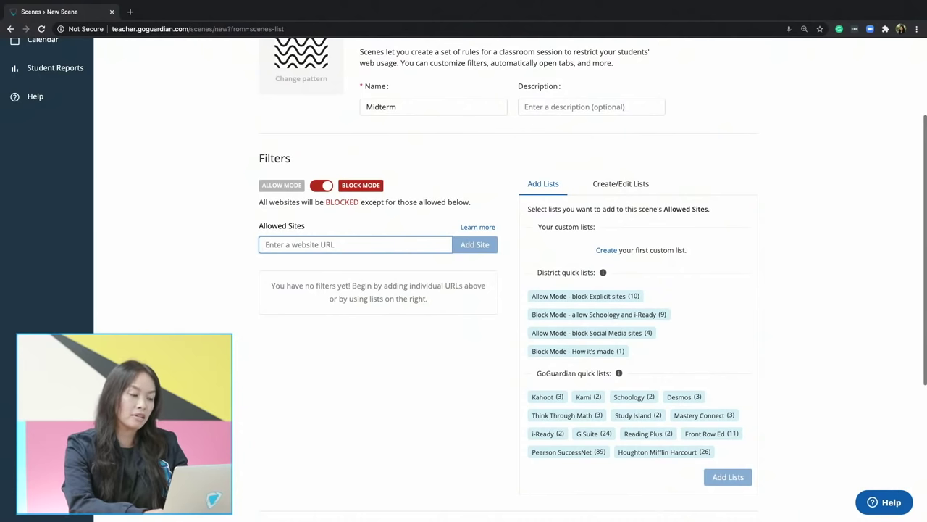
{"action": "type", "text": "docs.google.com*"}
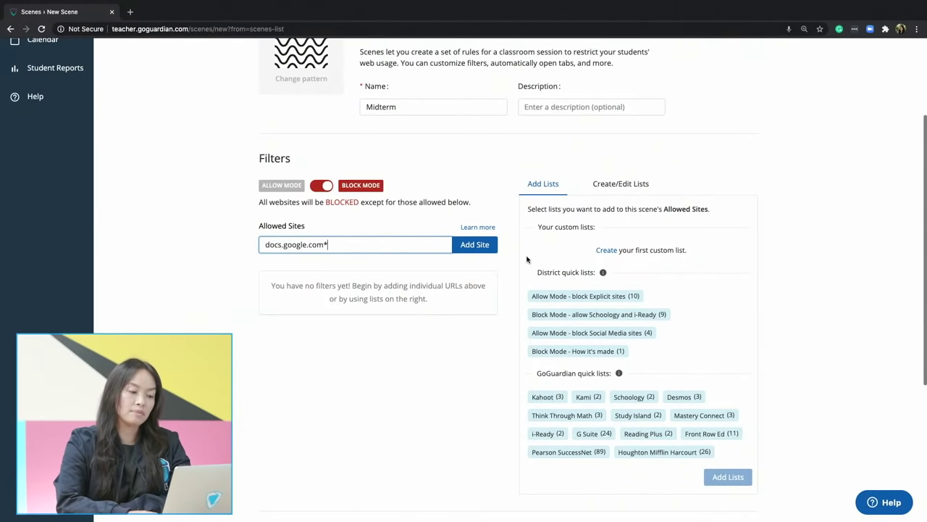
{"action": "left_click", "coordinate": [489, 245]}
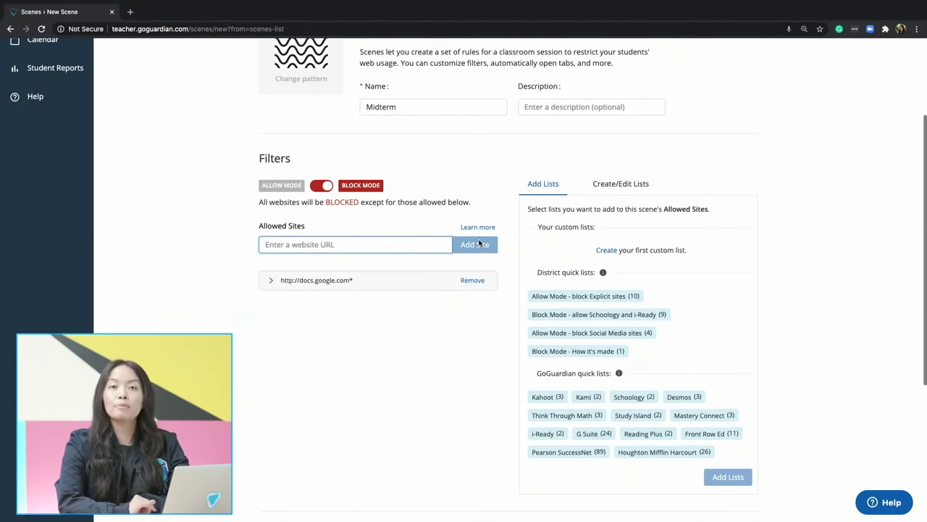
Step: Preview the 'Block Mode - allow Schoology and i-Ready' list under Create/Edit Lists, then close it
{"action": "scroll", "coordinate": [581, 316], "scroll_direction": "down", "scroll_amount": 1}
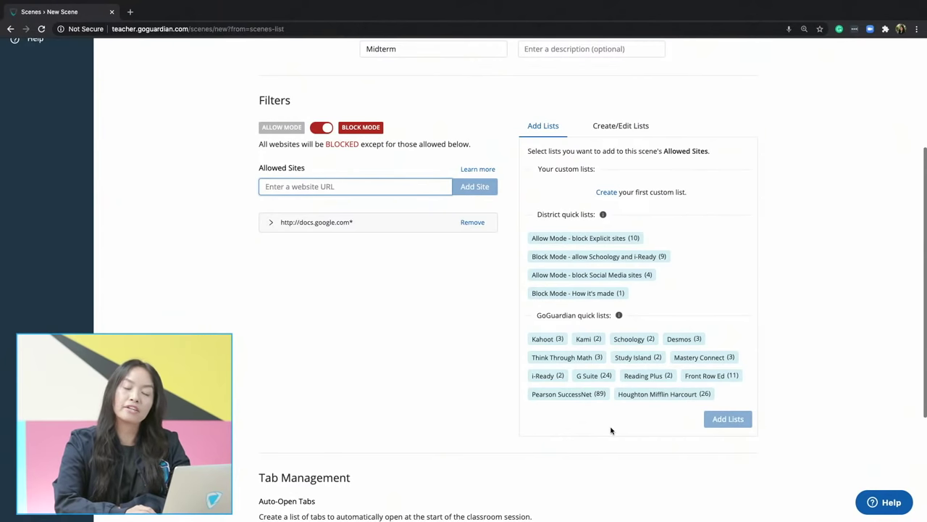
{"action": "scroll", "coordinate": [478, 407], "scroll_direction": "up", "scroll_amount": 2}
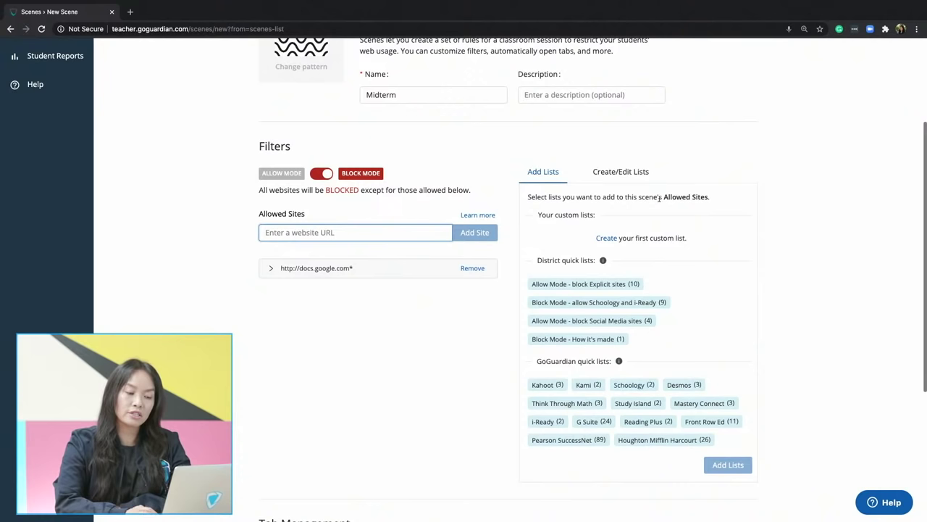
{"action": "left_click", "coordinate": [632, 174]}
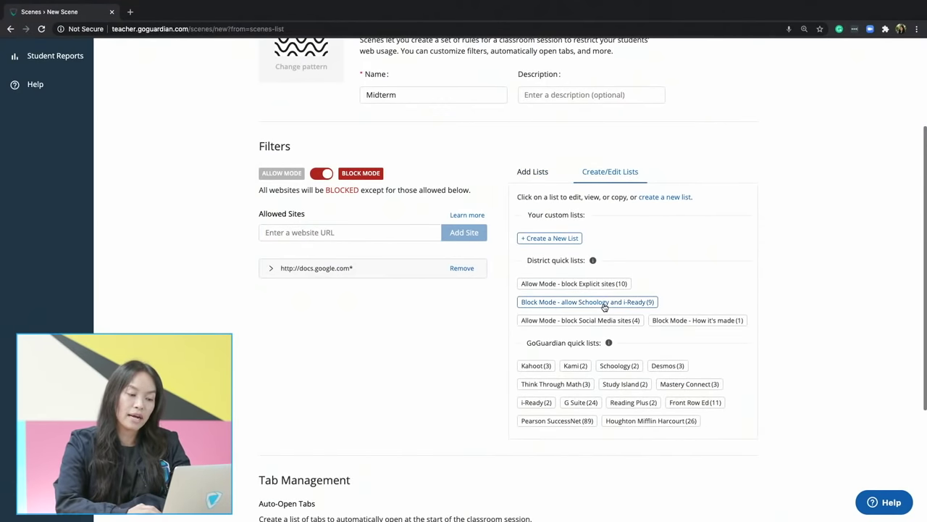
{"action": "left_click", "coordinate": [605, 304]}
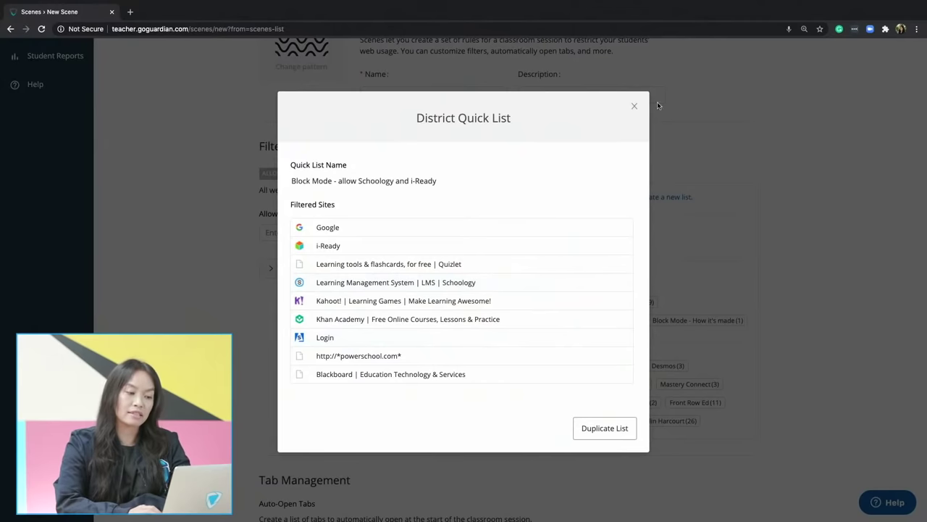
{"action": "left_click", "coordinate": [634, 106]}
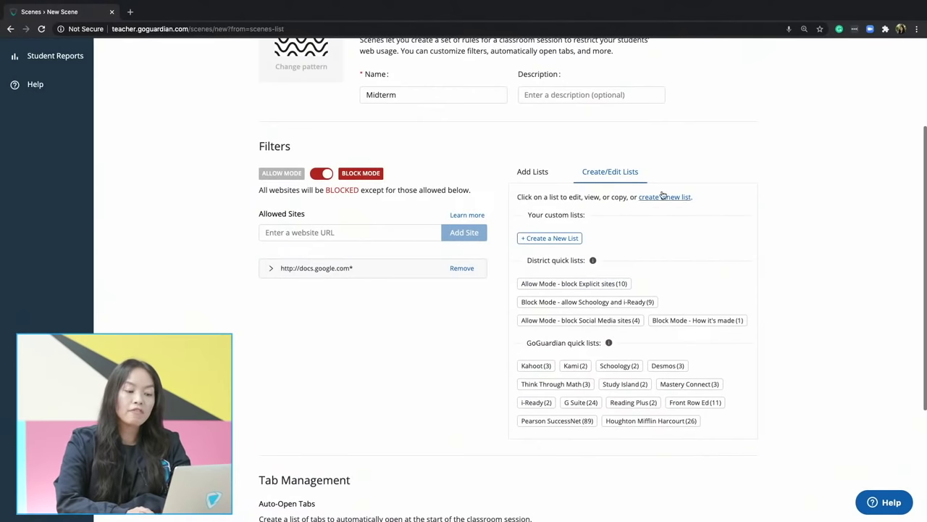
Step: Add the Schoology and i-Ready district list to the scene's allowed sites
{"action": "left_click", "coordinate": [531, 174]}
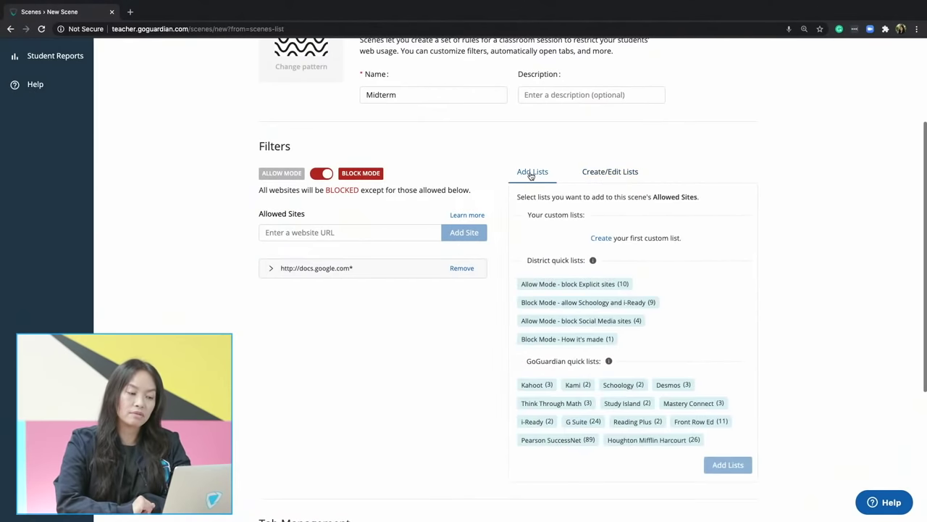
{"action": "left_click", "coordinate": [609, 304]}
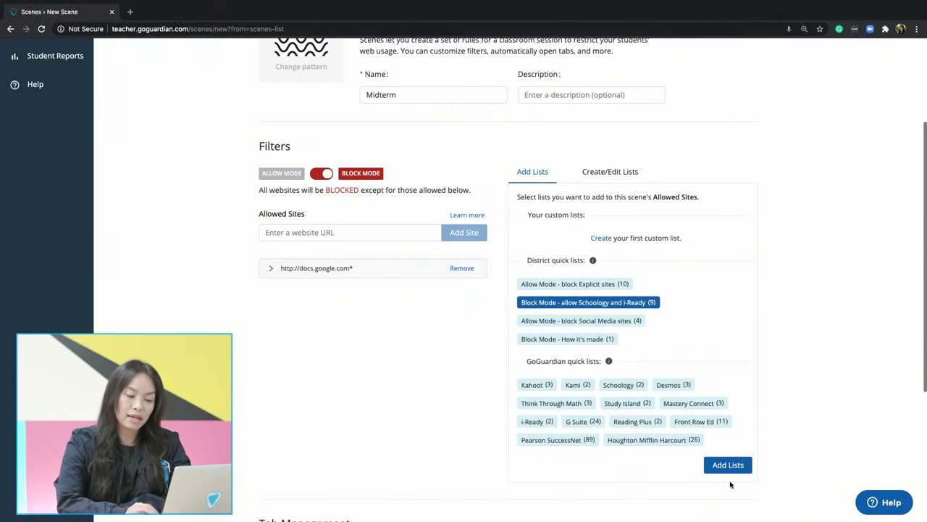
{"action": "left_click", "coordinate": [733, 466]}
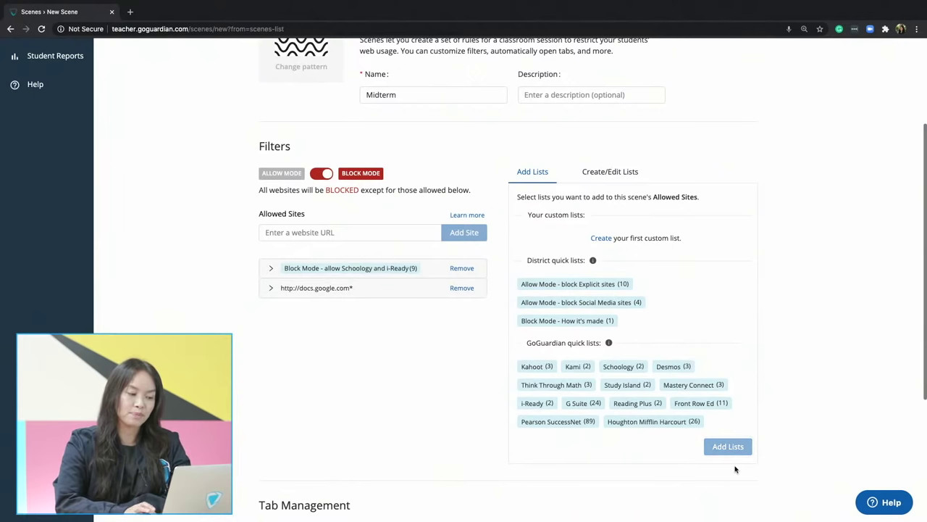
{"action": "scroll", "coordinate": [444, 423], "scroll_direction": "down", "scroll_amount": 2}
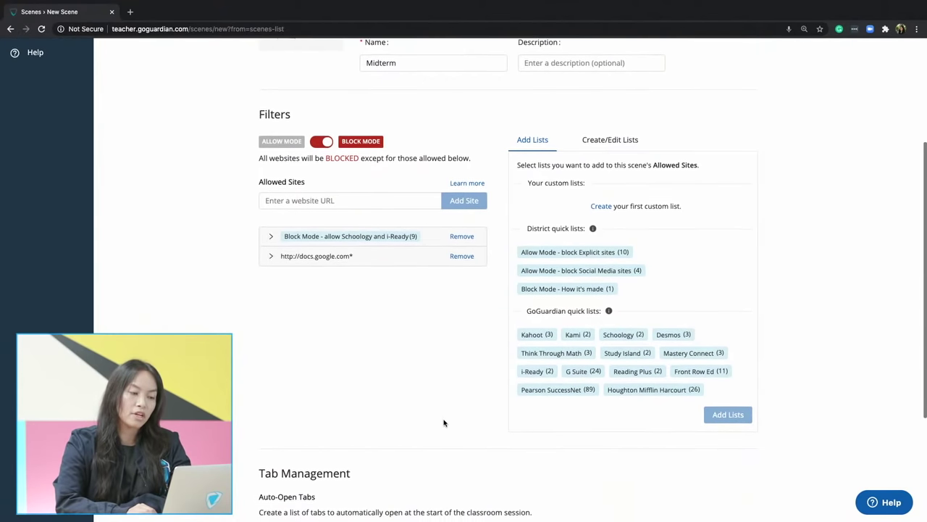
{"action": "scroll", "coordinate": [444, 423], "scroll_direction": "down", "scroll_amount": 1}
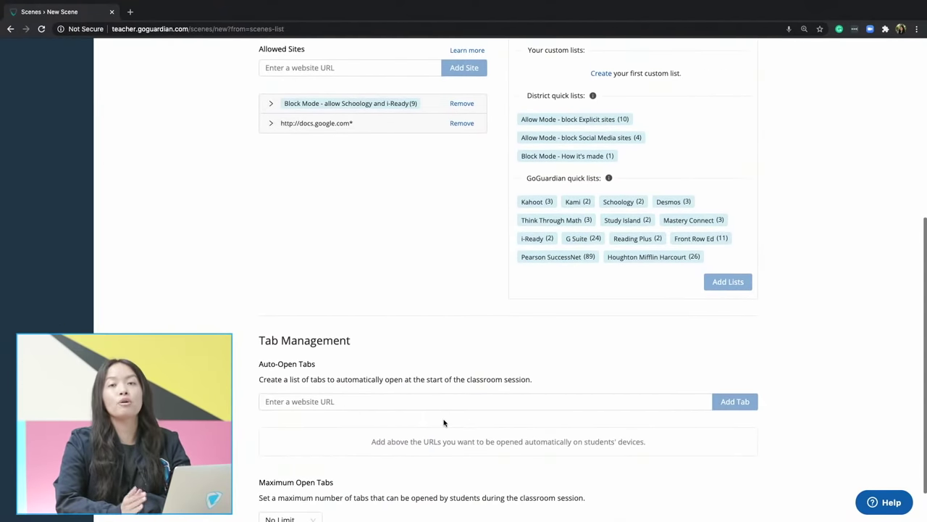
{"action": "scroll", "coordinate": [444, 423], "scroll_direction": "down", "scroll_amount": 1}
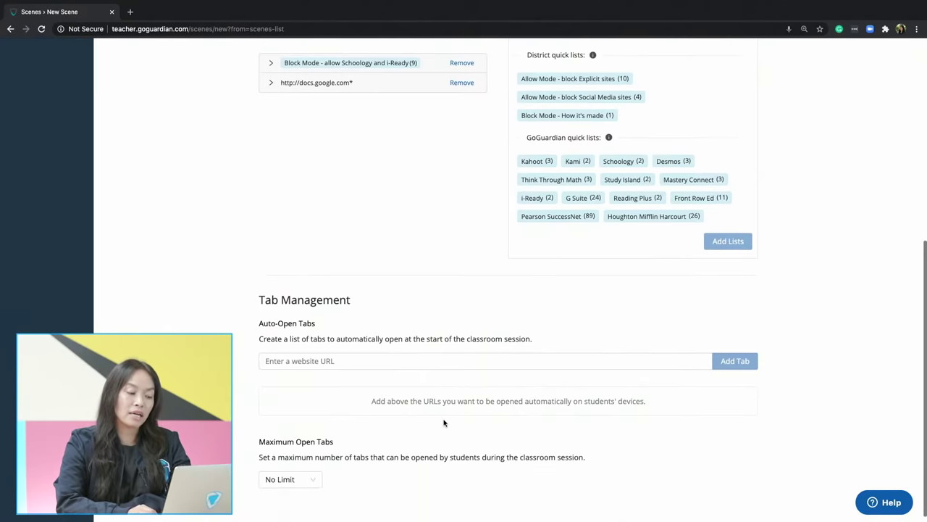
{"action": "left_click", "coordinate": [330, 352]}
{"action": "key", "text": "Down"}
{"action": "key", "text": "Down"}
{"action": "key", "text": "Return"}
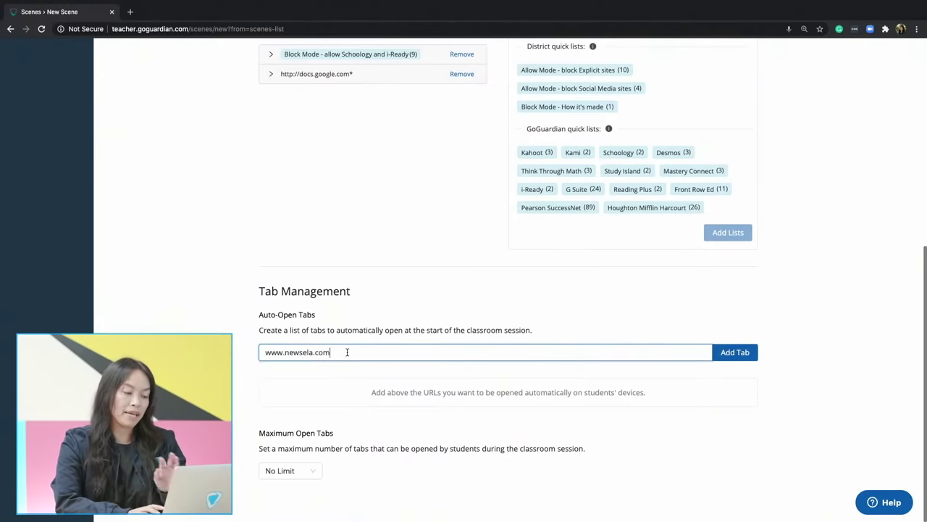
{"action": "left_click", "coordinate": [739, 353]}
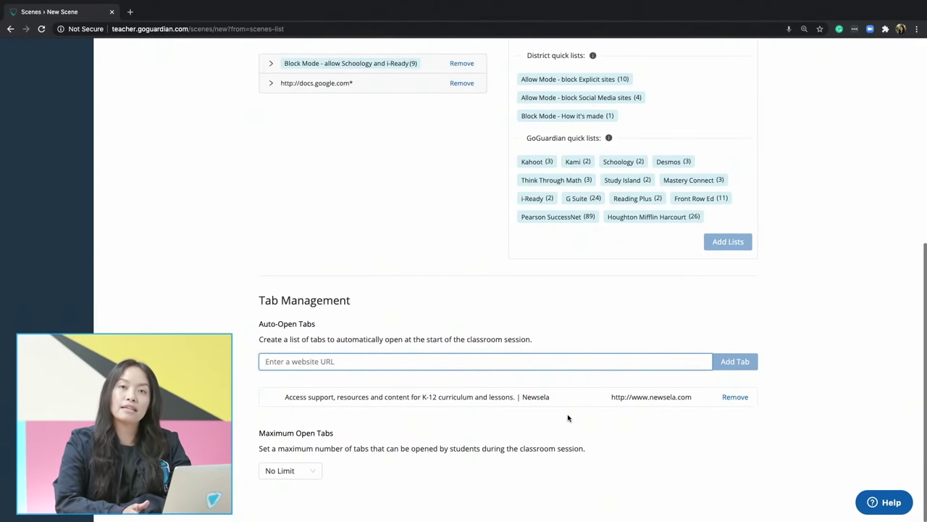
{"action": "left_click", "coordinate": [303, 477]}
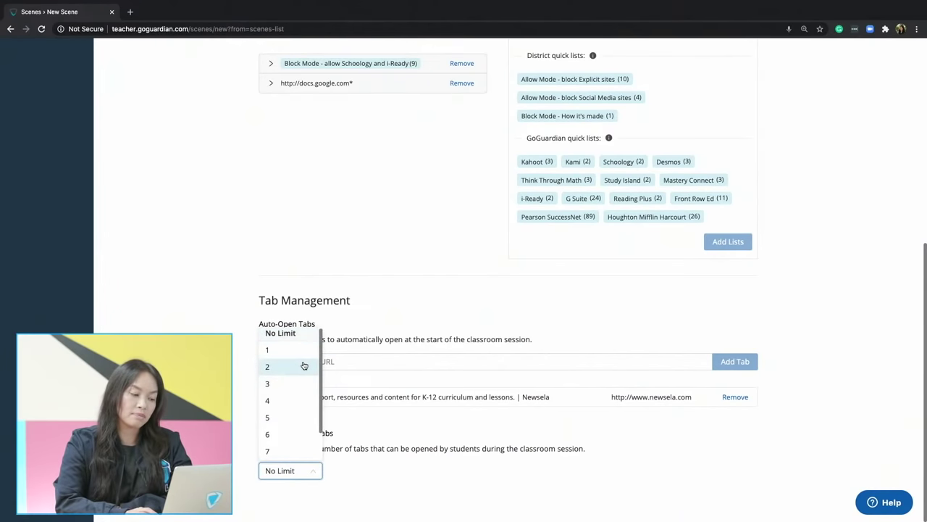
{"action": "left_click", "coordinate": [304, 367]}
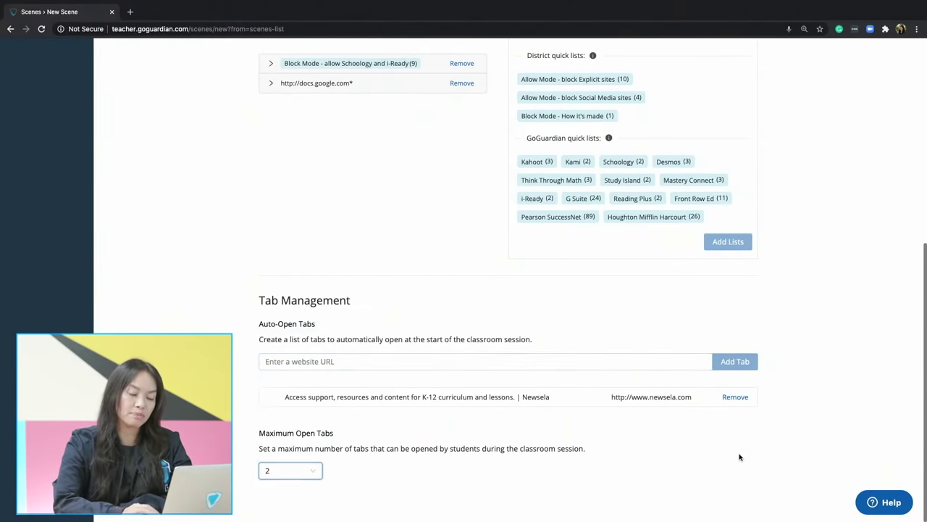
Step: Save the Midterm scene so it appears beside Everyday and Friday's Test
{"action": "scroll", "coordinate": [740, 456], "scroll_direction": "up", "scroll_amount": 5}
{"action": "scroll", "coordinate": [740, 456], "scroll_direction": "up", "scroll_amount": 1}
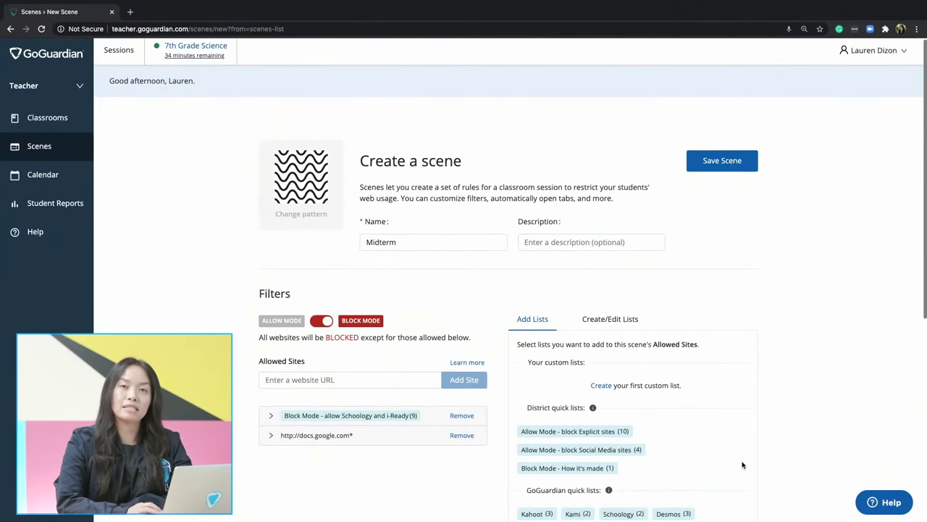
{"action": "left_click", "coordinate": [727, 169]}
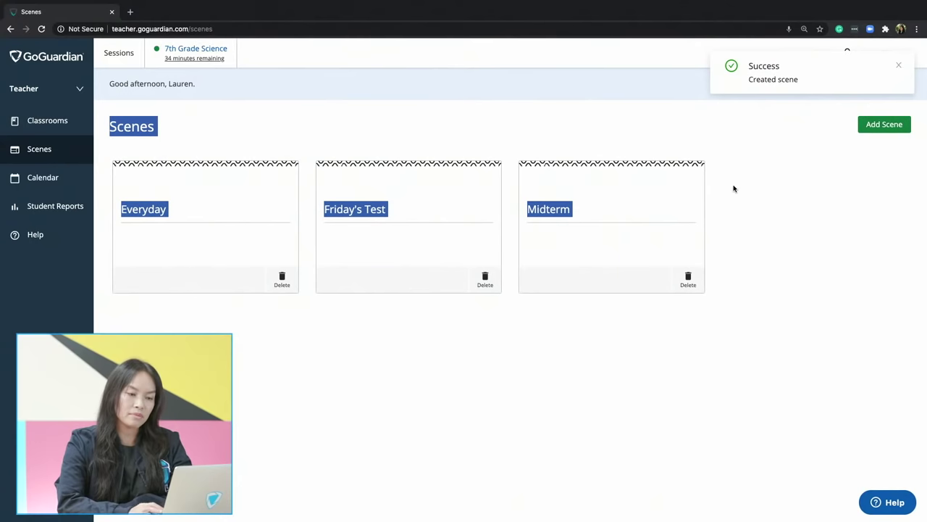
{"action": "left_click", "coordinate": [733, 189]}
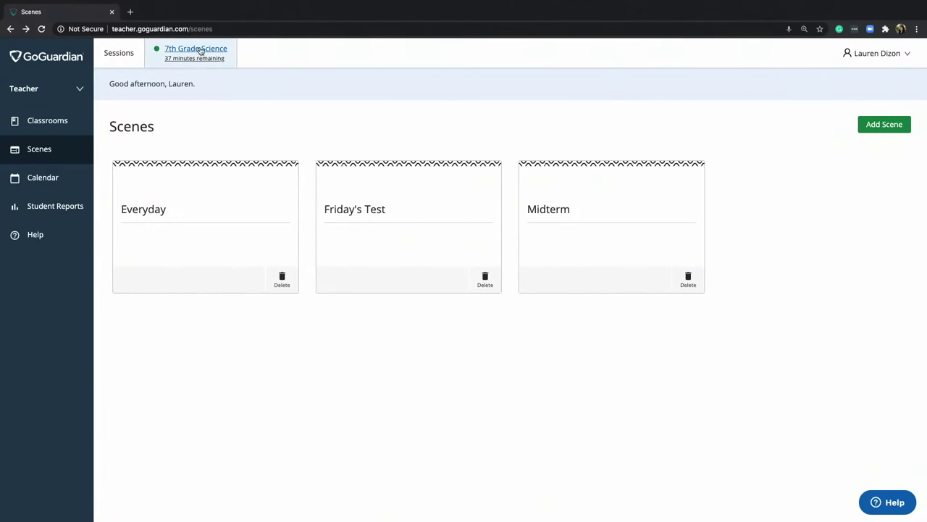
Step: Apply the Midterm scene to the live 7th Grade Science session
{"action": "left_click", "coordinate": [200, 50]}
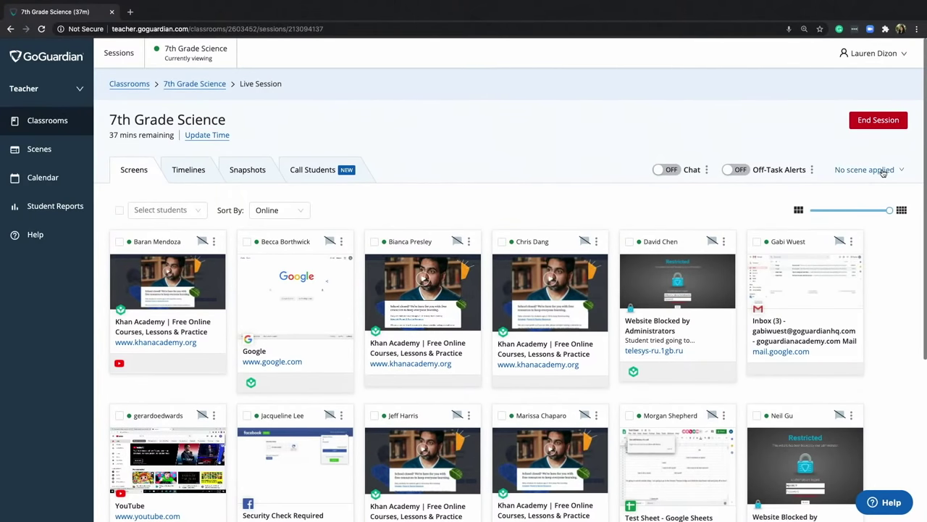
{"action": "left_click", "coordinate": [883, 172]}
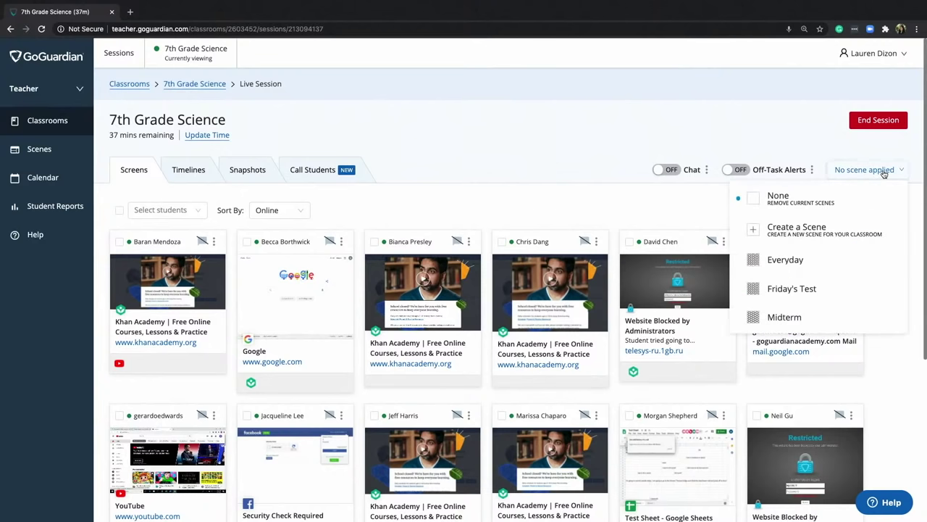
{"action": "left_click", "coordinate": [785, 317]}
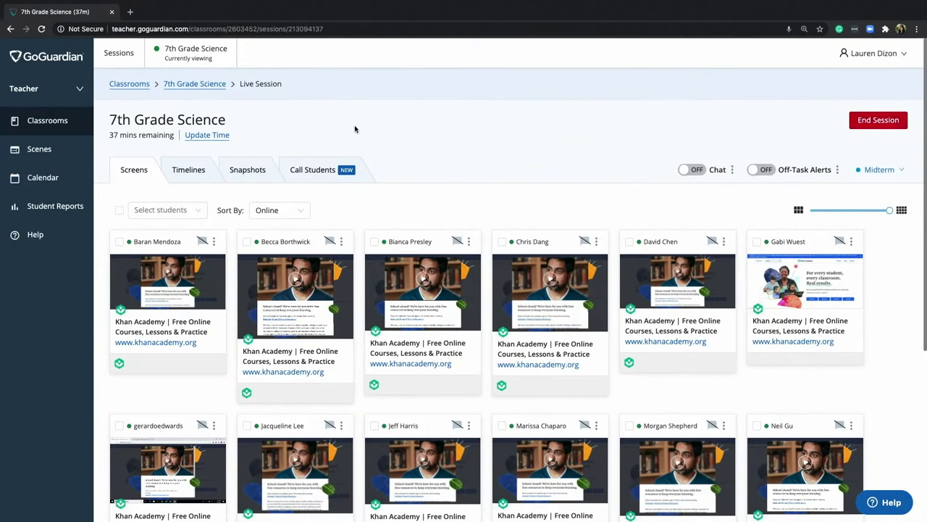
Step: Open and dismiss Update Time, then request ending the 7th Grade Science session
{"action": "left_click", "coordinate": [210, 135]}
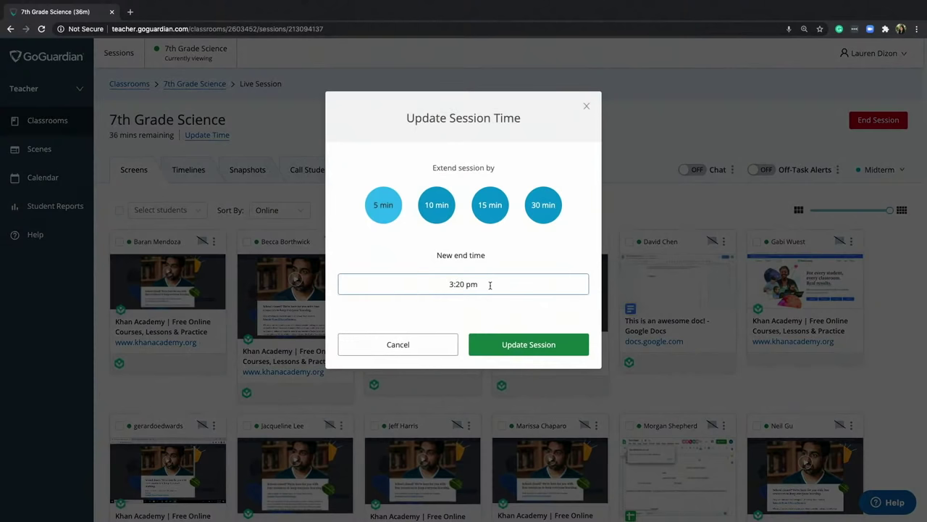
{"action": "left_click", "coordinate": [587, 106]}
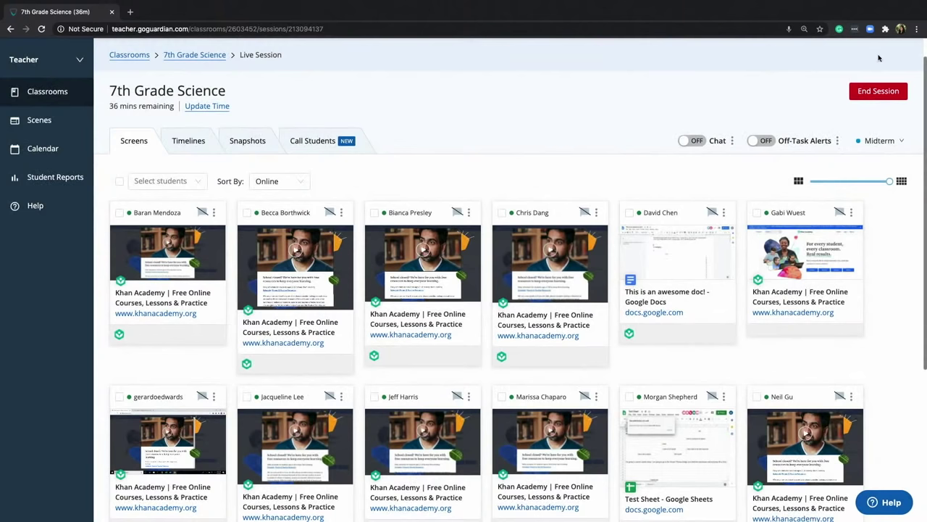
{"action": "left_click", "coordinate": [890, 91]}
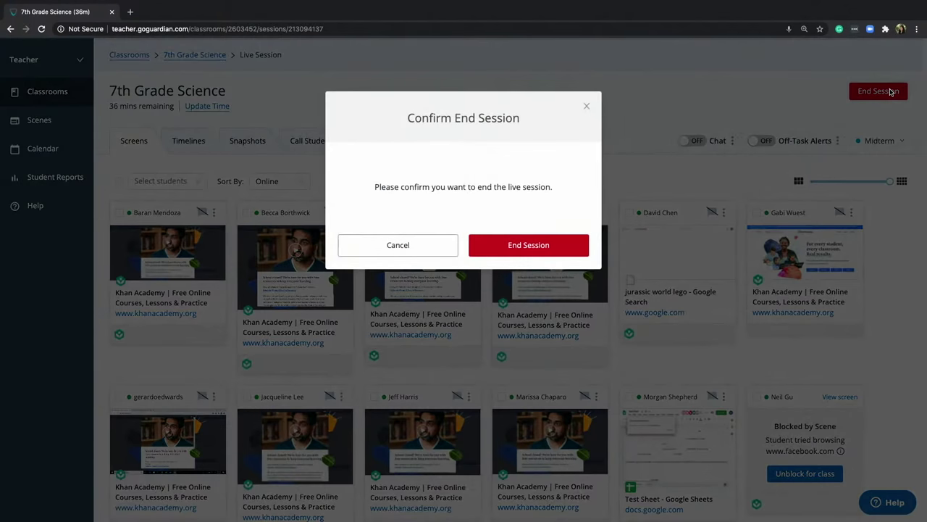
Step: Confirm ending the session, review its Snapshots and Command Log, then return to Active Classrooms
{"action": "left_click", "coordinate": [539, 252]}
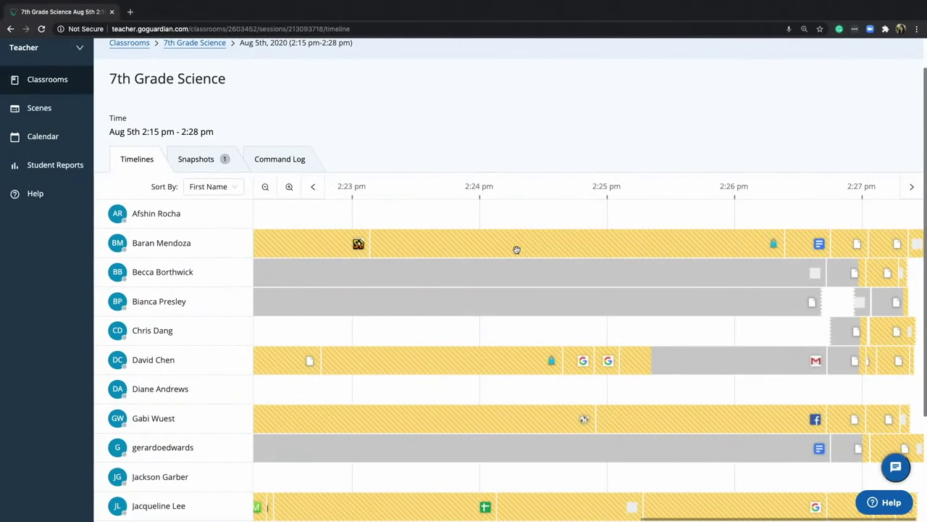
{"action": "scroll", "coordinate": [517, 249], "scroll_direction": "left", "scroll_amount": 10}
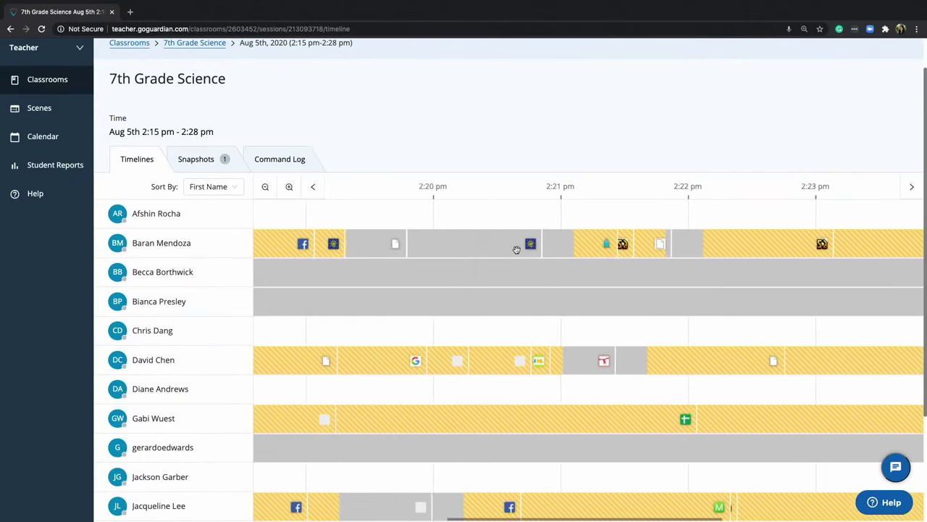
{"action": "scroll", "coordinate": [517, 271], "scroll_direction": "right", "scroll_amount": 5}
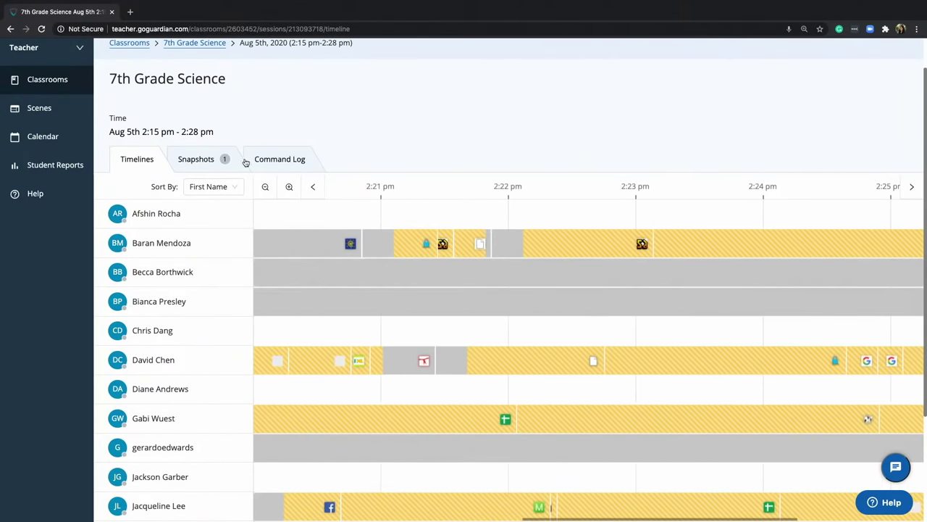
{"action": "left_click", "coordinate": [188, 161]}
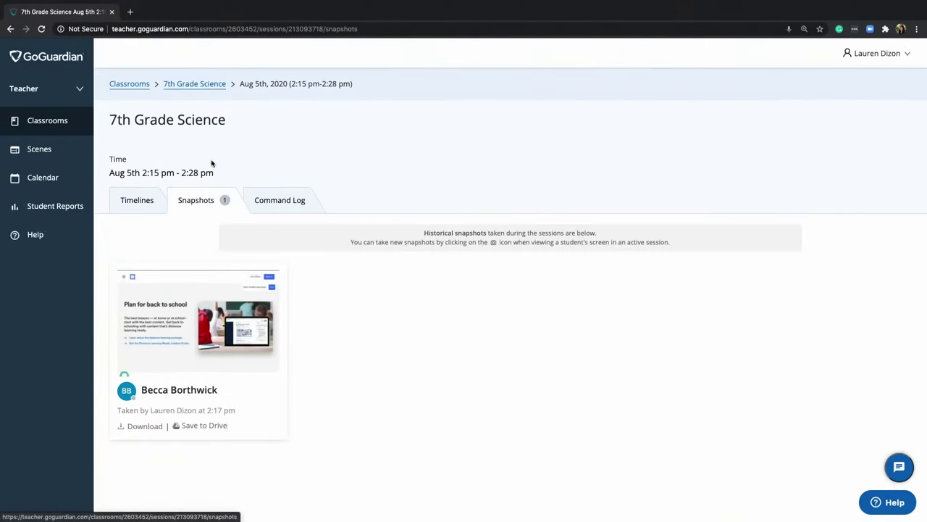
{"action": "left_click", "coordinate": [278, 201]}
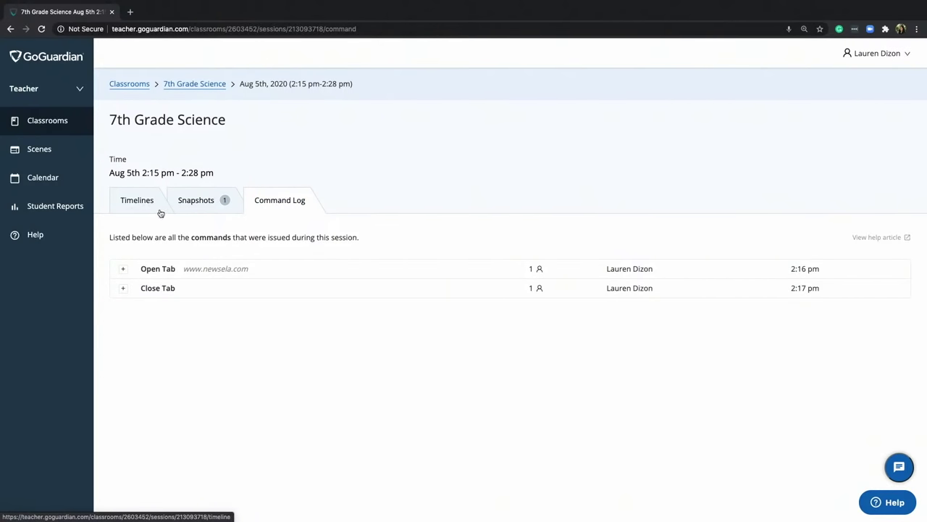
{"action": "left_click", "coordinate": [47, 121]}
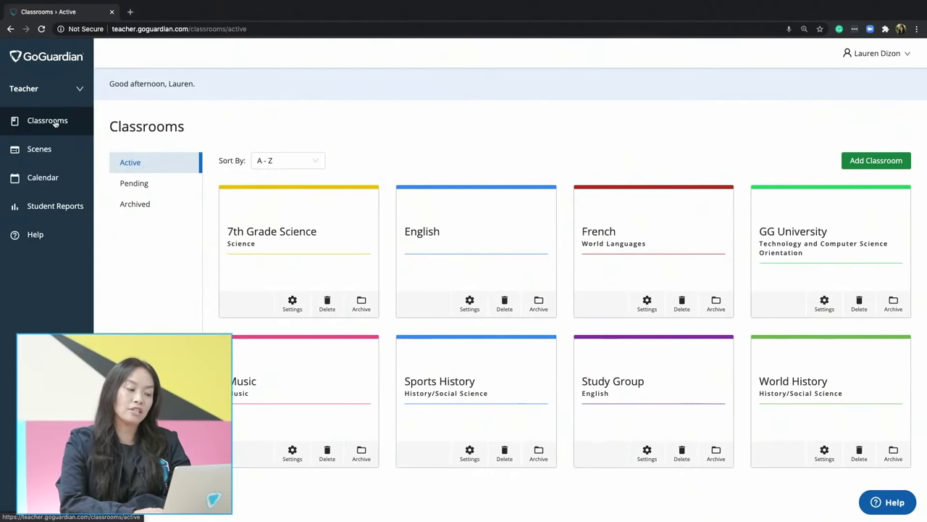
Step: Open the 7th Grade Science classroom, view its saved recordings, then go back to Classrooms
{"action": "left_click", "coordinate": [278, 221]}
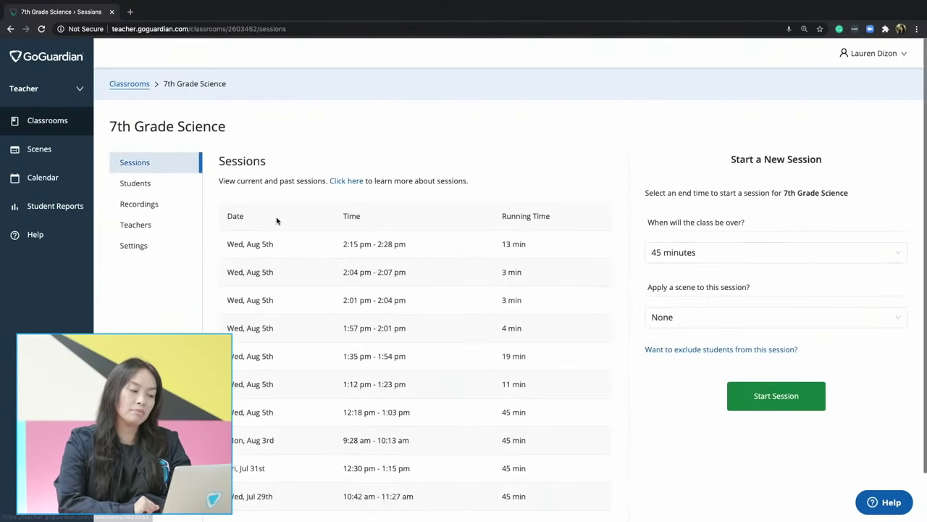
{"action": "left_click", "coordinate": [153, 205]}
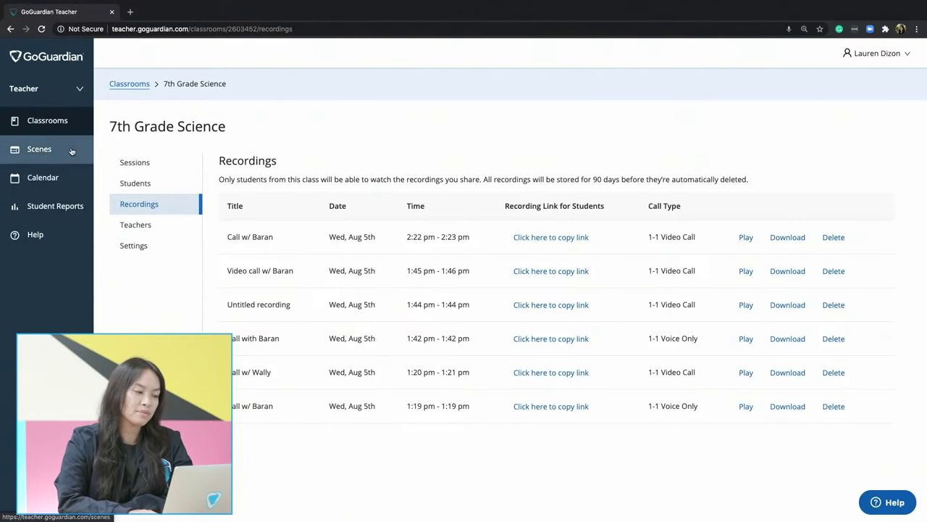
{"action": "left_click", "coordinate": [54, 124]}
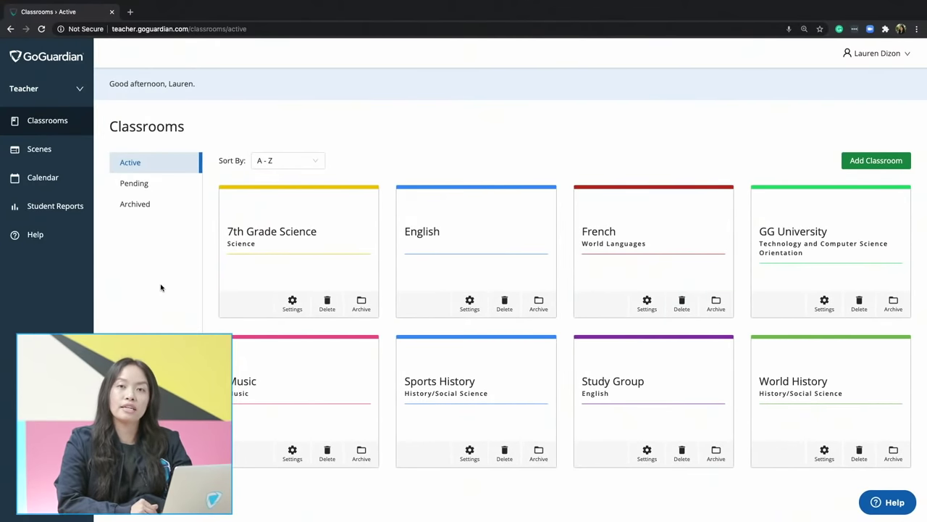
{"action": "left_click", "coordinate": [326, 231]}
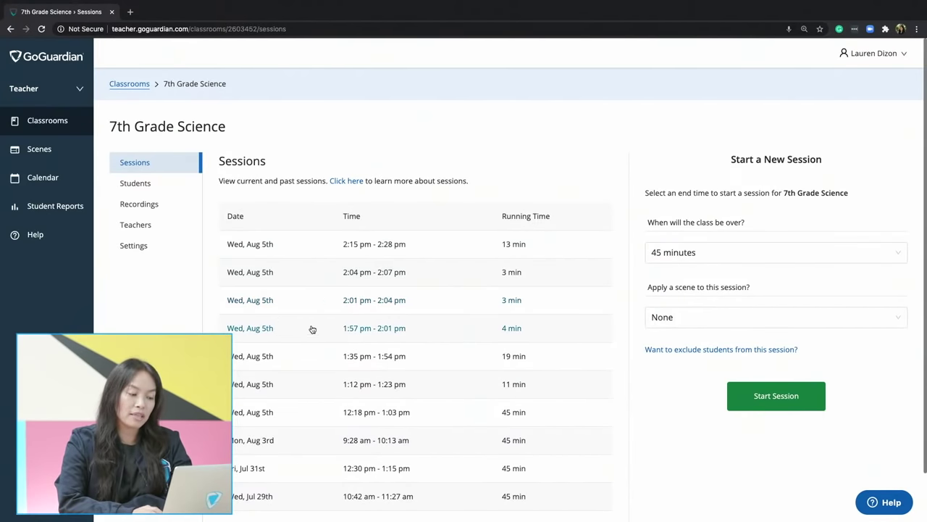
{"action": "left_click", "coordinate": [356, 333]}
{"action": "scroll", "coordinate": [356, 332], "scroll_direction": "down", "scroll_amount": 3}
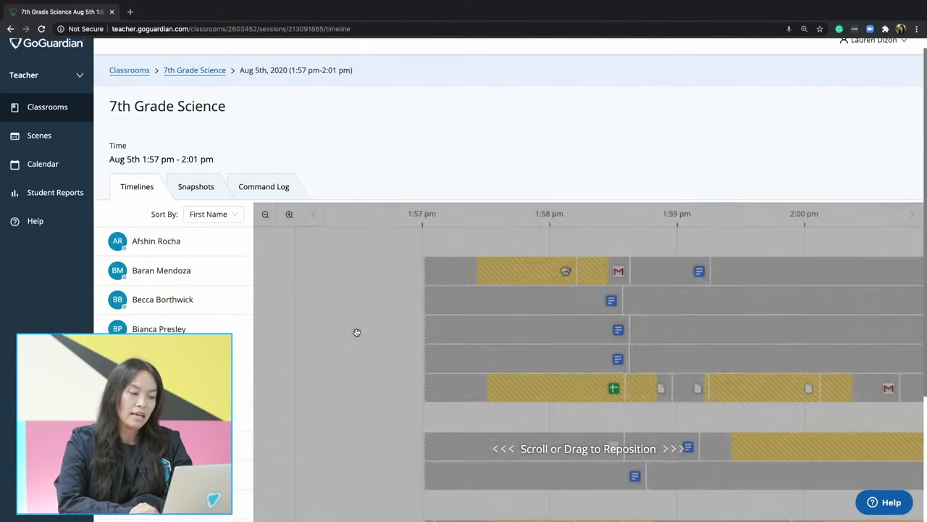
{"action": "scroll", "coordinate": [356, 332], "scroll_direction": "down", "scroll_amount": 1}
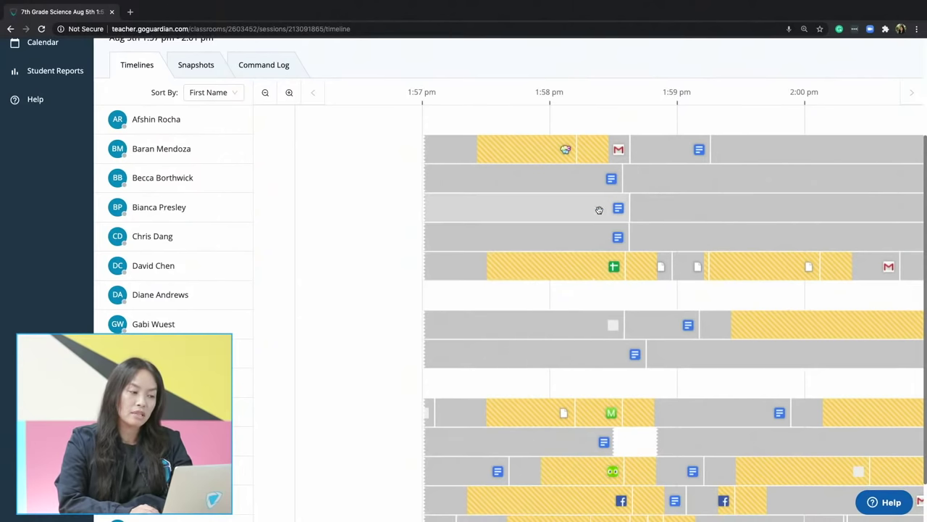
{"action": "scroll", "coordinate": [452, 193], "scroll_direction": "up", "scroll_amount": 2}
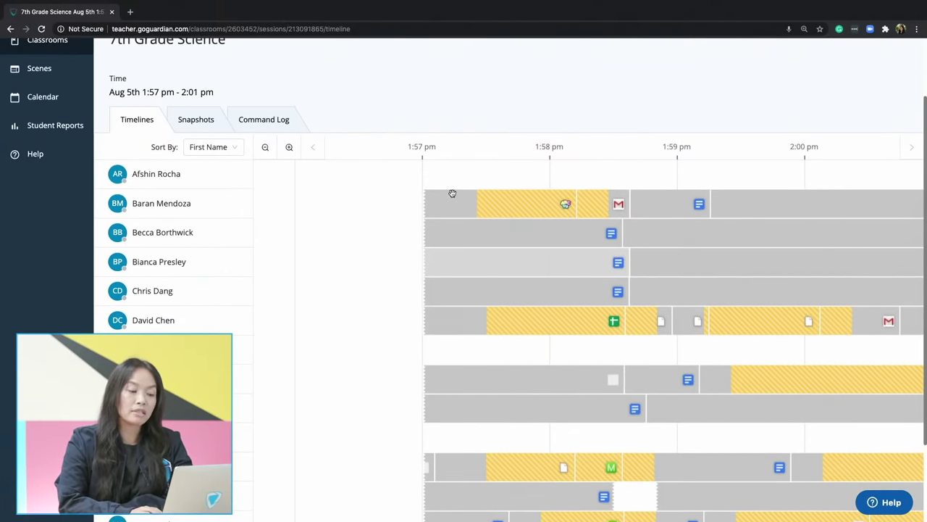
{"action": "left_click", "coordinate": [202, 123]}
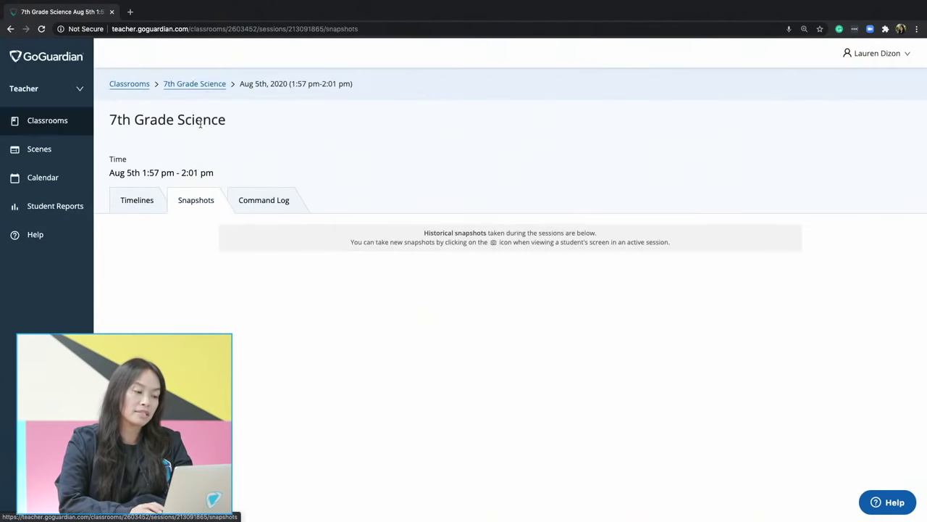
{"action": "left_click", "coordinate": [269, 200]}
{"action": "left_click", "coordinate": [134, 201]}
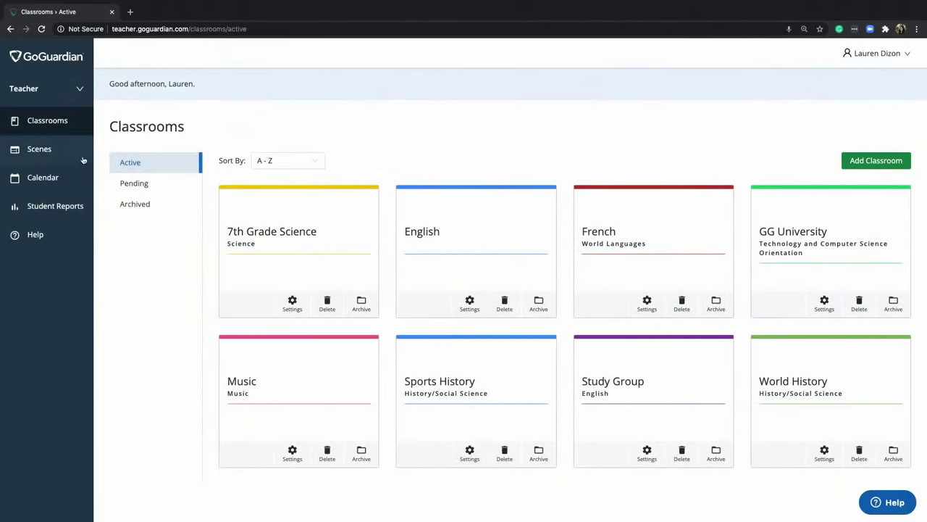
Step: In Student Reports, select 7th Grade Science and one student, with a 30-day date range
{"action": "left_click", "coordinate": [62, 207]}
{"action": "left_click", "coordinate": [175, 197]}
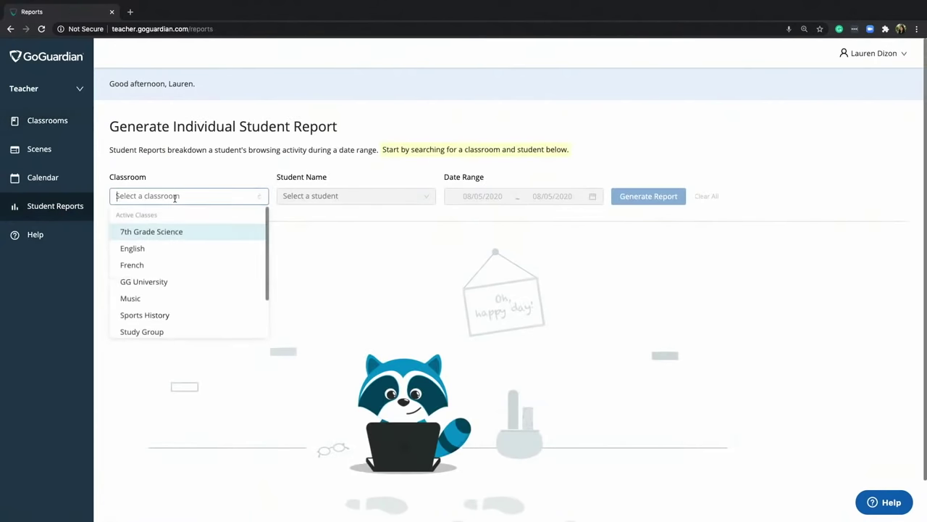
{"action": "left_click", "coordinate": [169, 232]}
{"action": "left_click", "coordinate": [324, 204]}
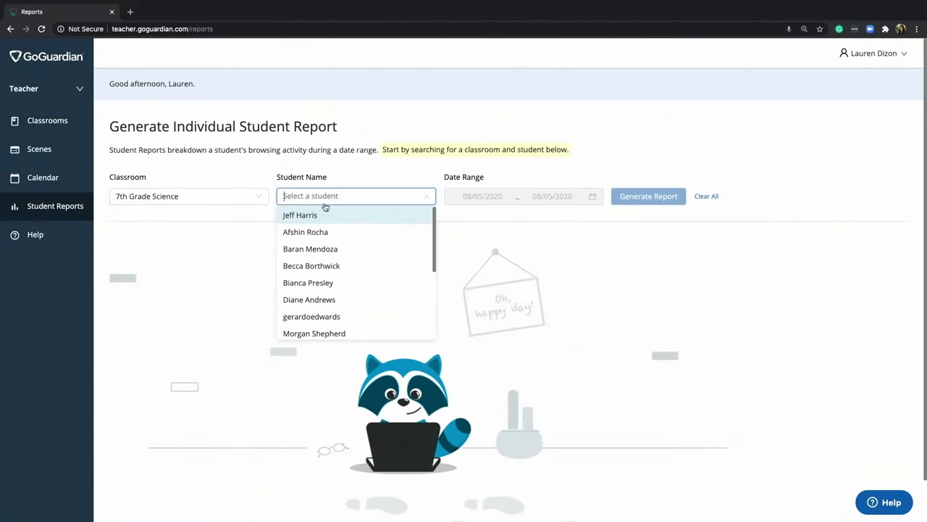
{"action": "left_click", "coordinate": [312, 248]}
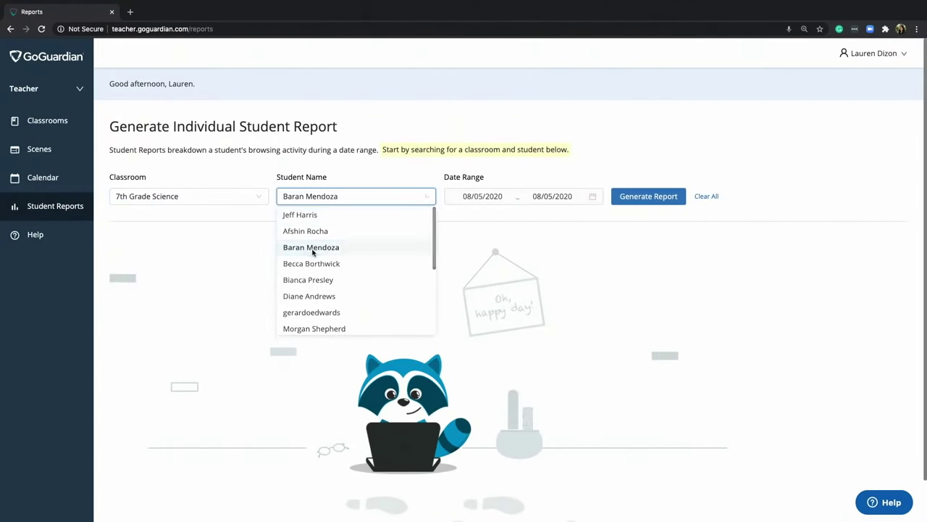
{"action": "left_click", "coordinate": [592, 199]}
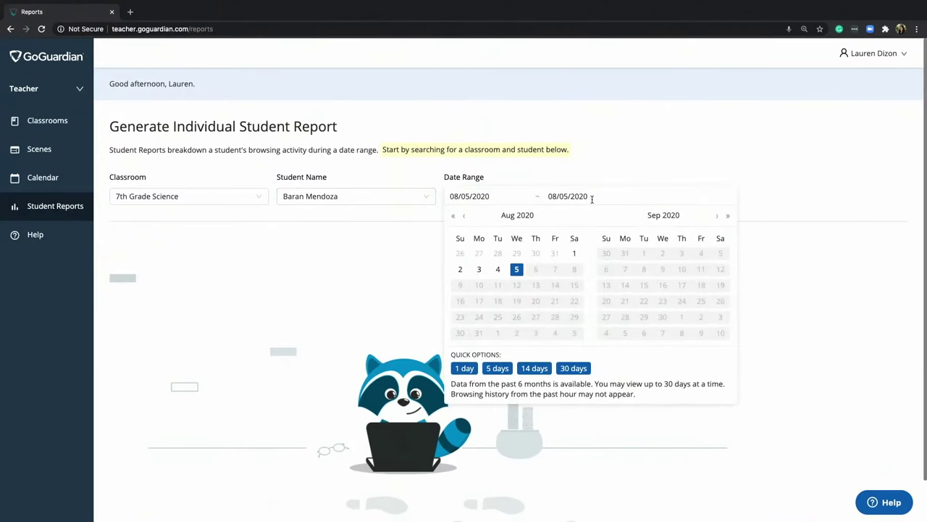
{"action": "left_click", "coordinate": [573, 368]}
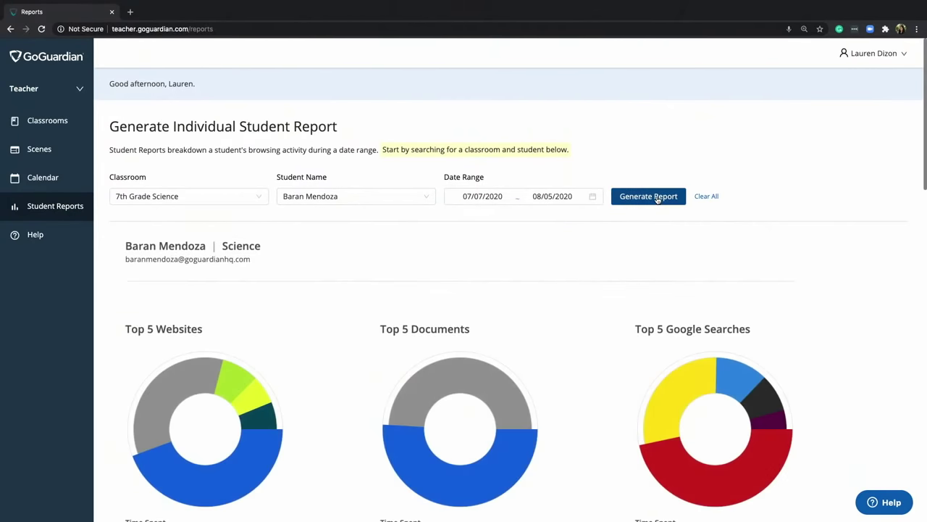
{"action": "scroll", "coordinate": [656, 200], "scroll_direction": "down", "scroll_amount": 3}
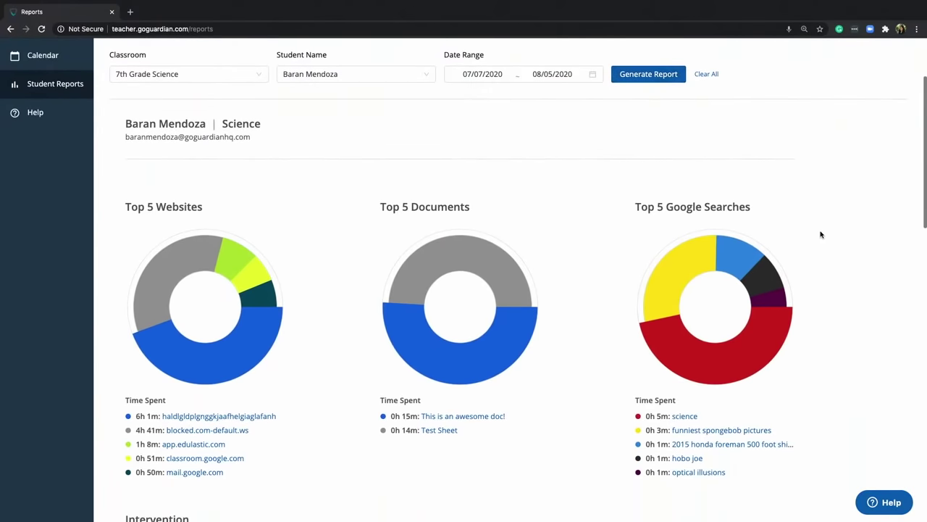
{"action": "scroll", "coordinate": [820, 234], "scroll_direction": "down", "scroll_amount": 5}
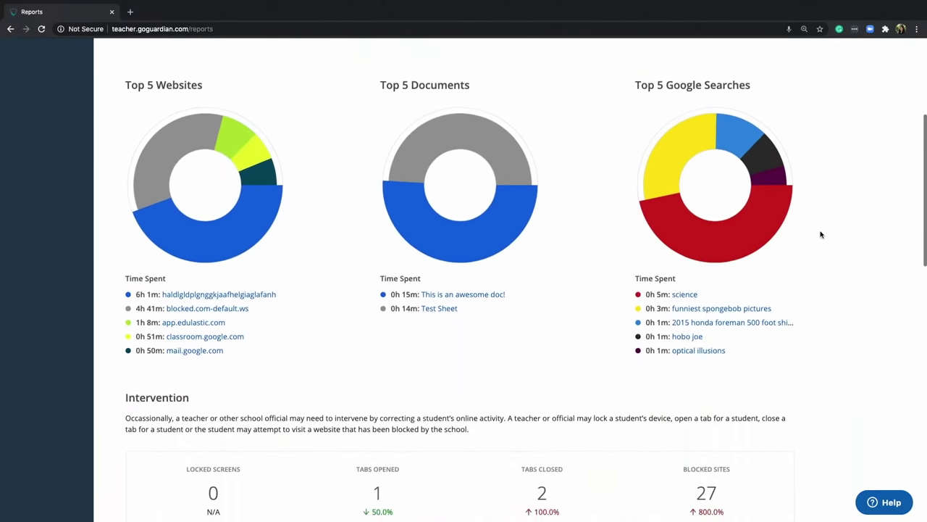
{"action": "scroll", "coordinate": [820, 234], "scroll_direction": "down", "scroll_amount": 4}
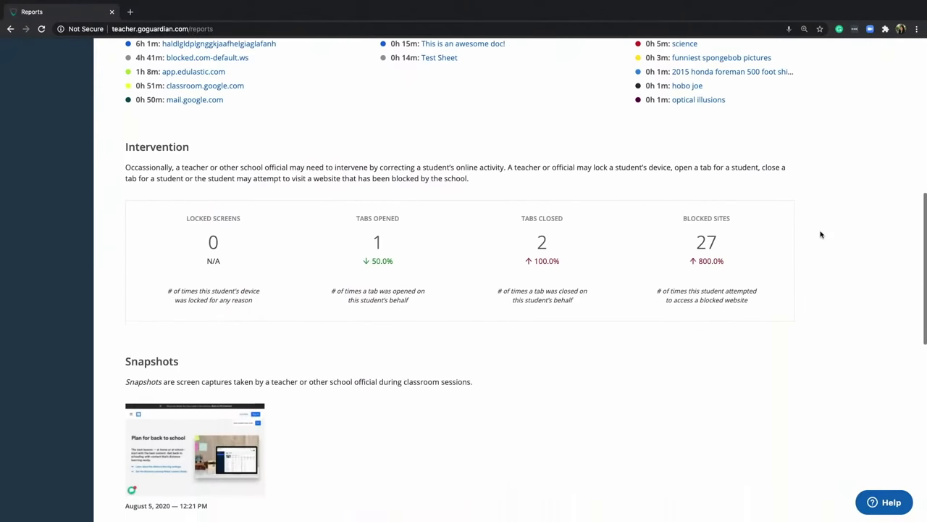
{"action": "scroll", "coordinate": [820, 234], "scroll_direction": "down", "scroll_amount": 5}
{"action": "scroll", "coordinate": [609, 275], "scroll_direction": "down", "scroll_amount": 1}
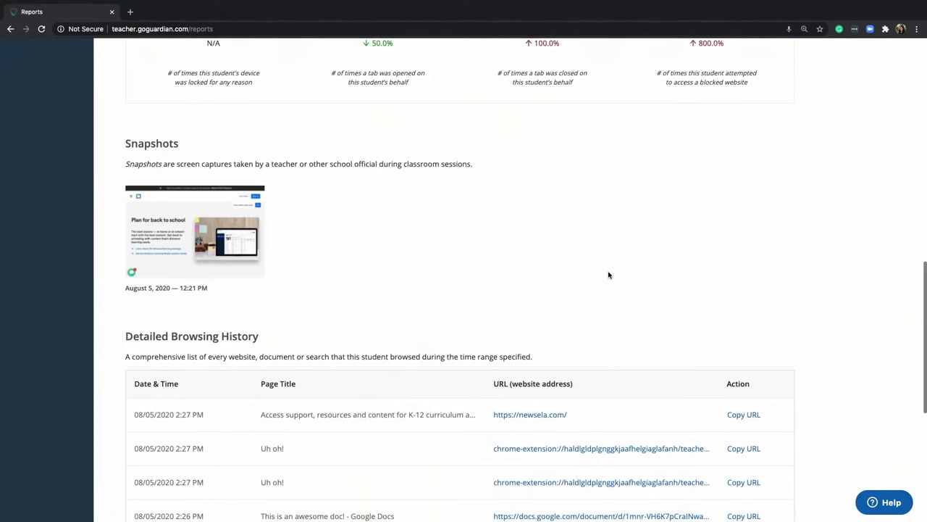
{"action": "scroll", "coordinate": [609, 275], "scroll_direction": "up", "scroll_amount": 14}
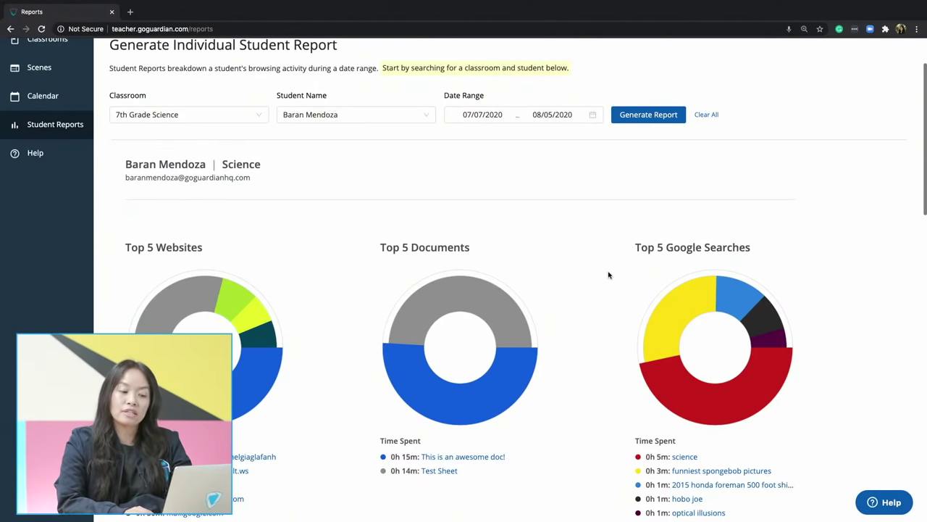
Step: Scroll back up to the top of the student report
{"action": "scroll", "coordinate": [609, 274], "scroll_direction": "up", "scroll_amount": 1}
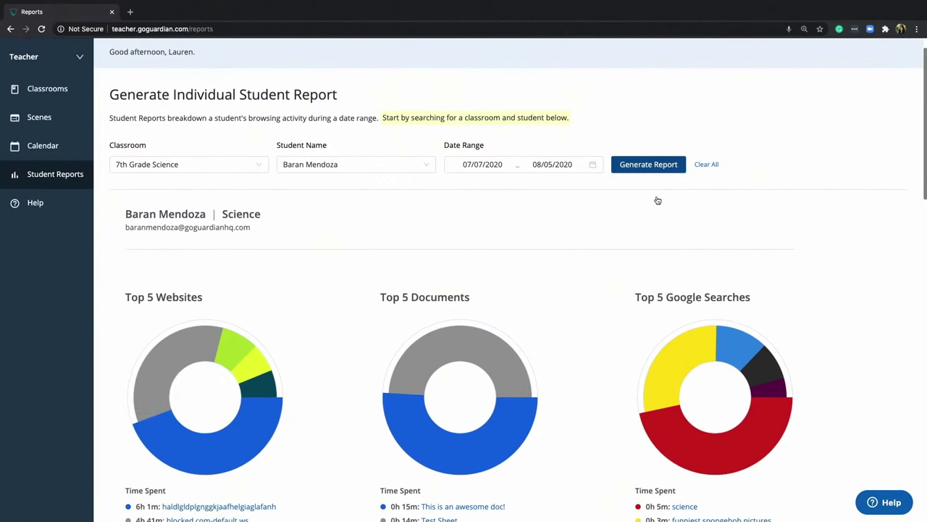